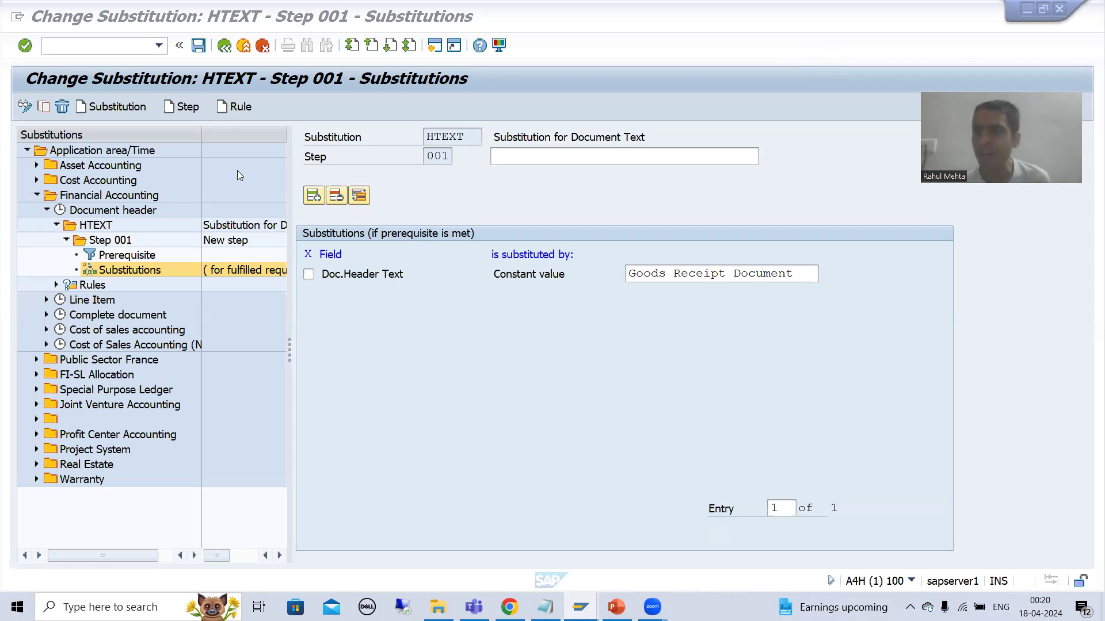
- Review the HTEXT substitution's header data and the overview, prerequisite and substitutions of its Step 001
double_click(107, 228)
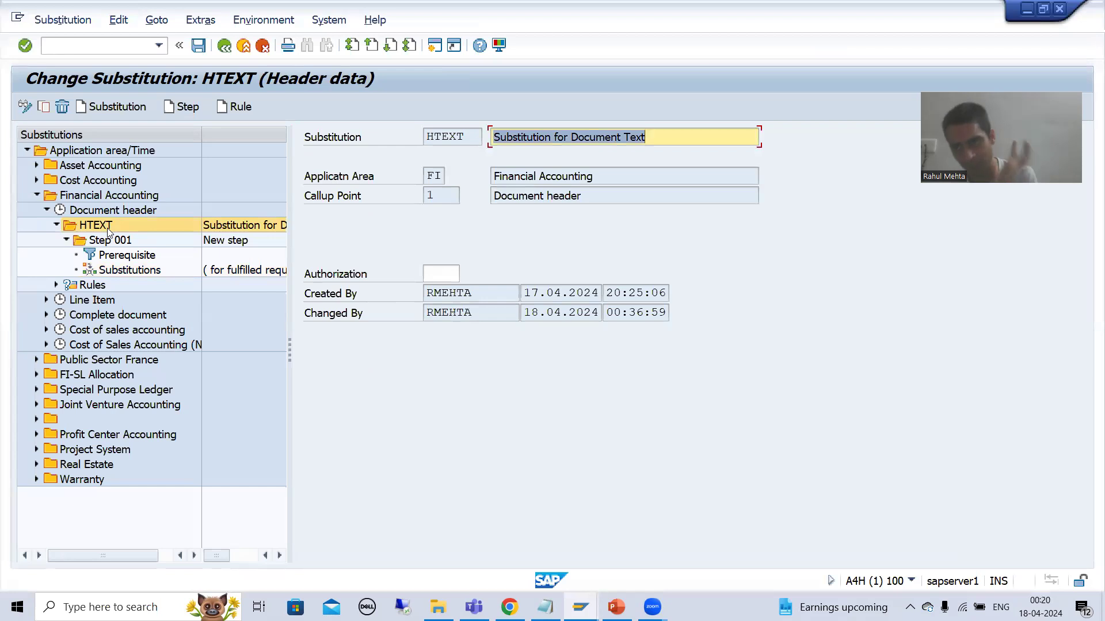
double_click(109, 244)
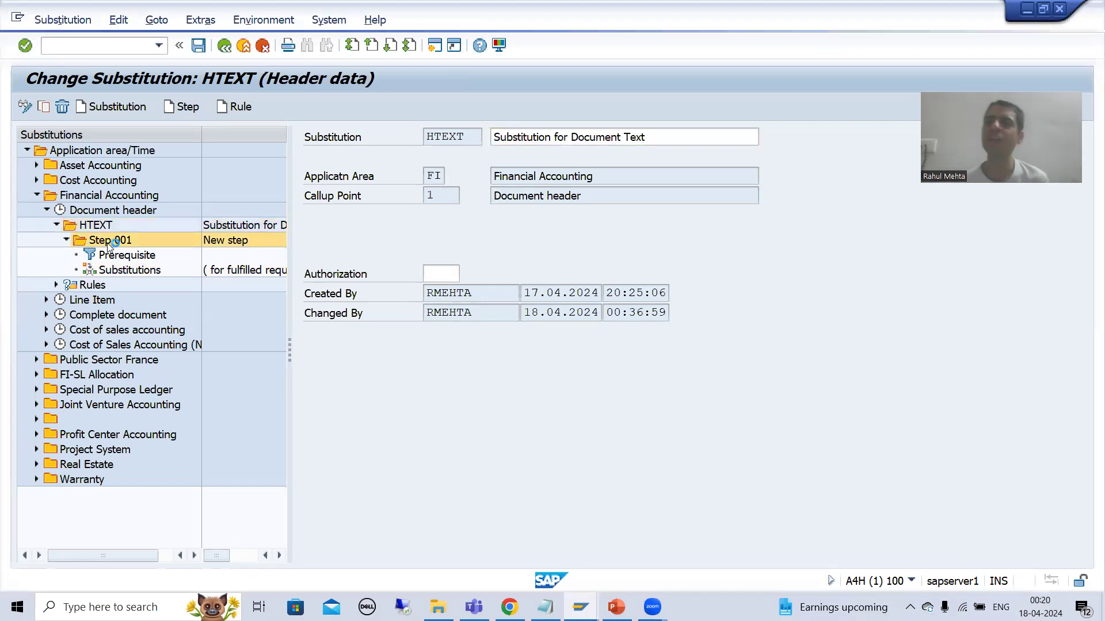
left_click(118, 262)
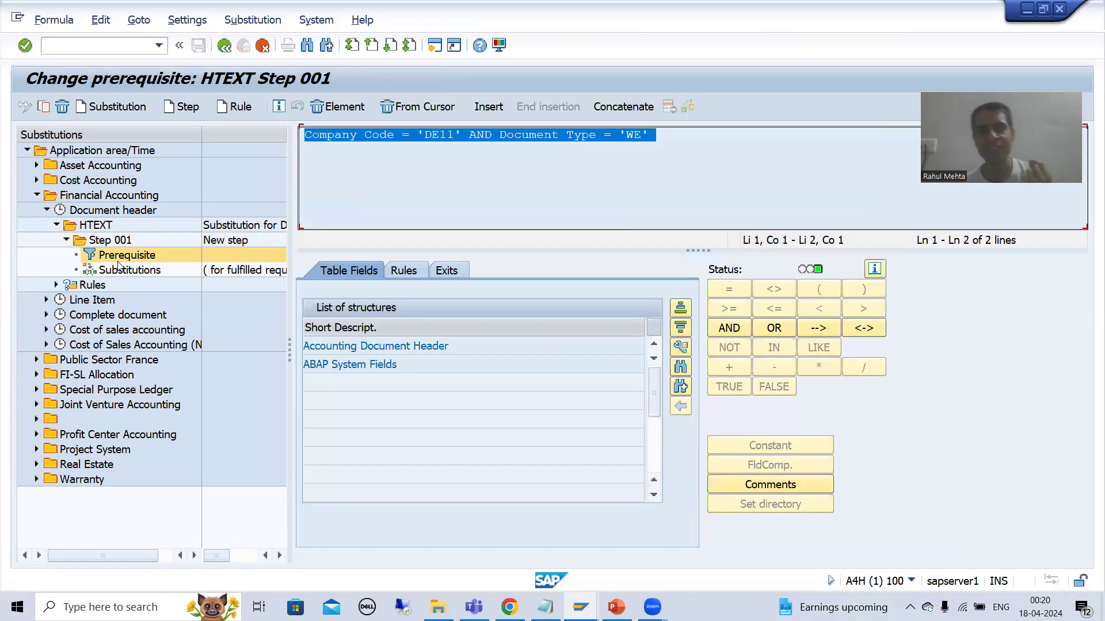
left_click(124, 270)
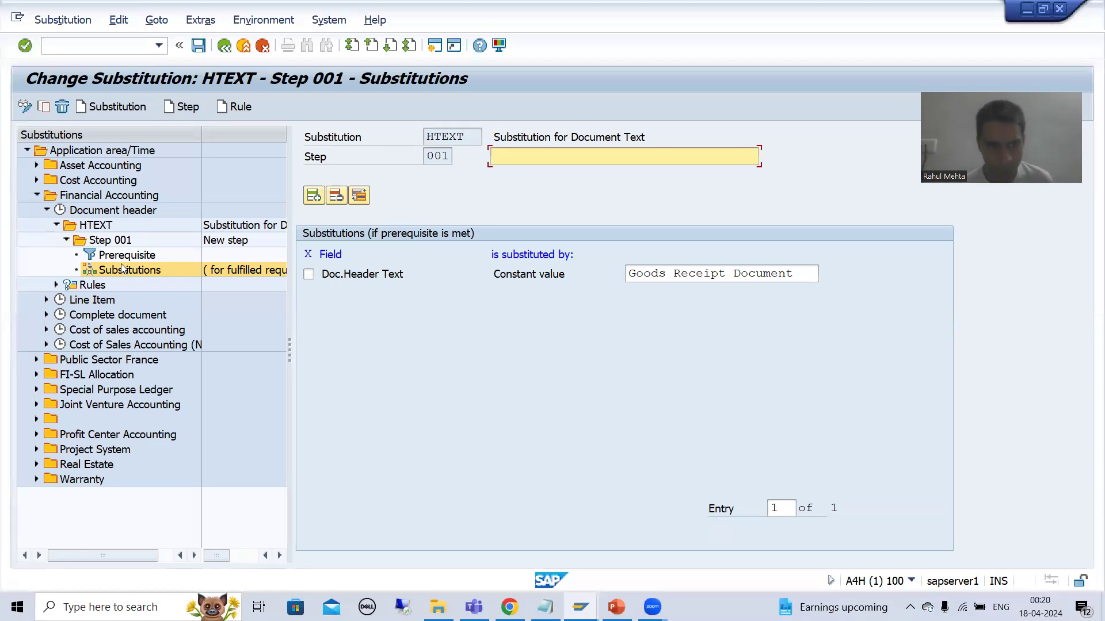
left_click(107, 225)
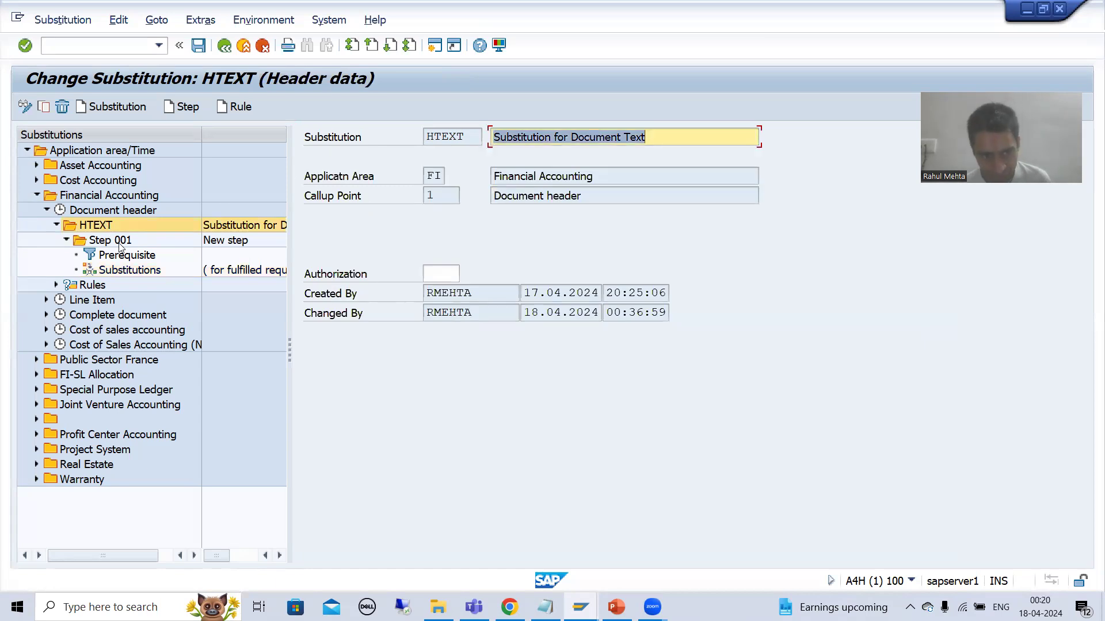
left_click(121, 242)
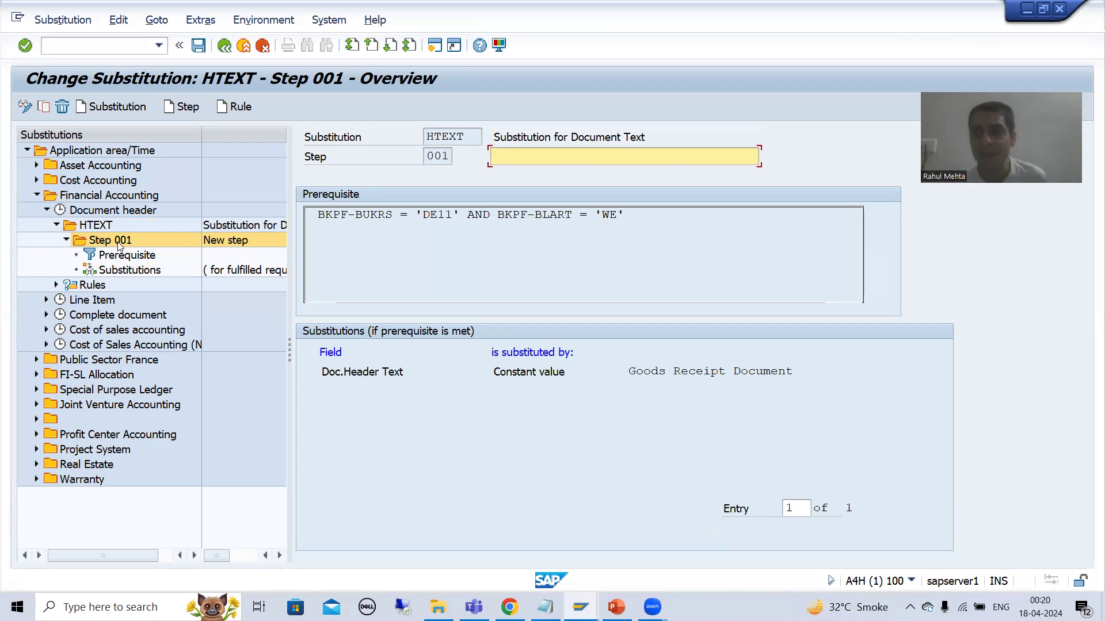
- View the substitutable fields offered for a new substitution entry in Step 001 and close the list without choosing one
left_click(134, 275)
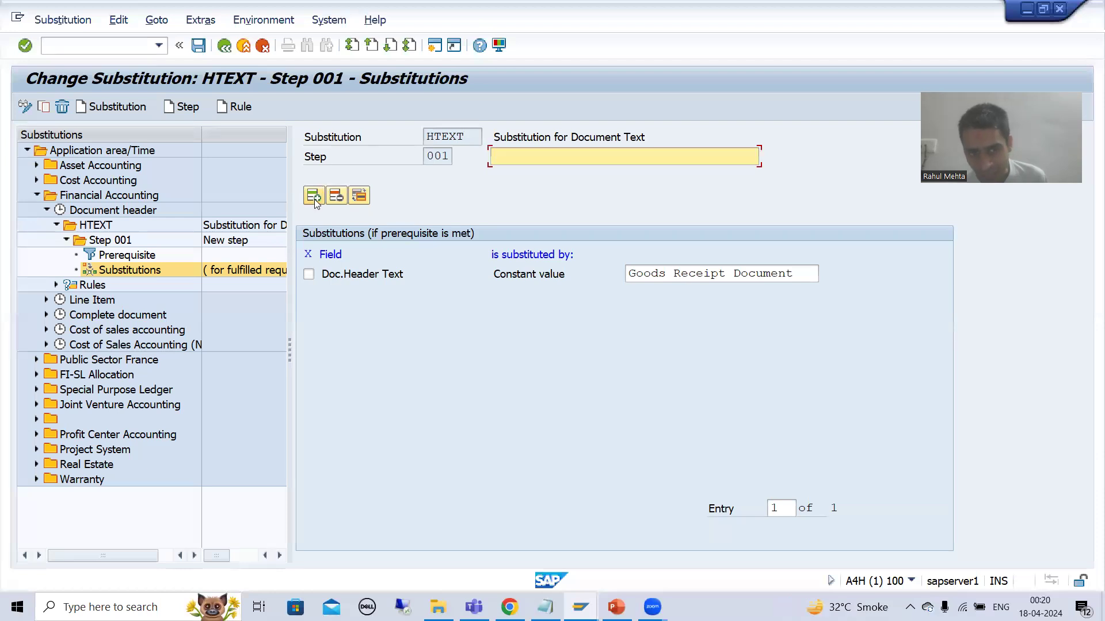
left_click(314, 196)
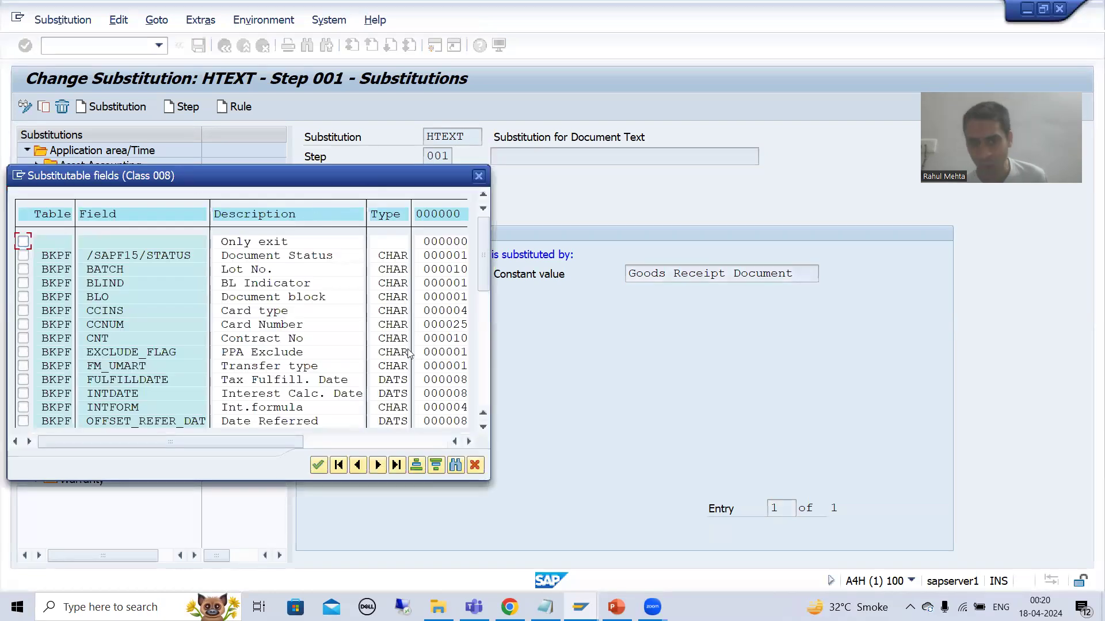
left_click(477, 465)
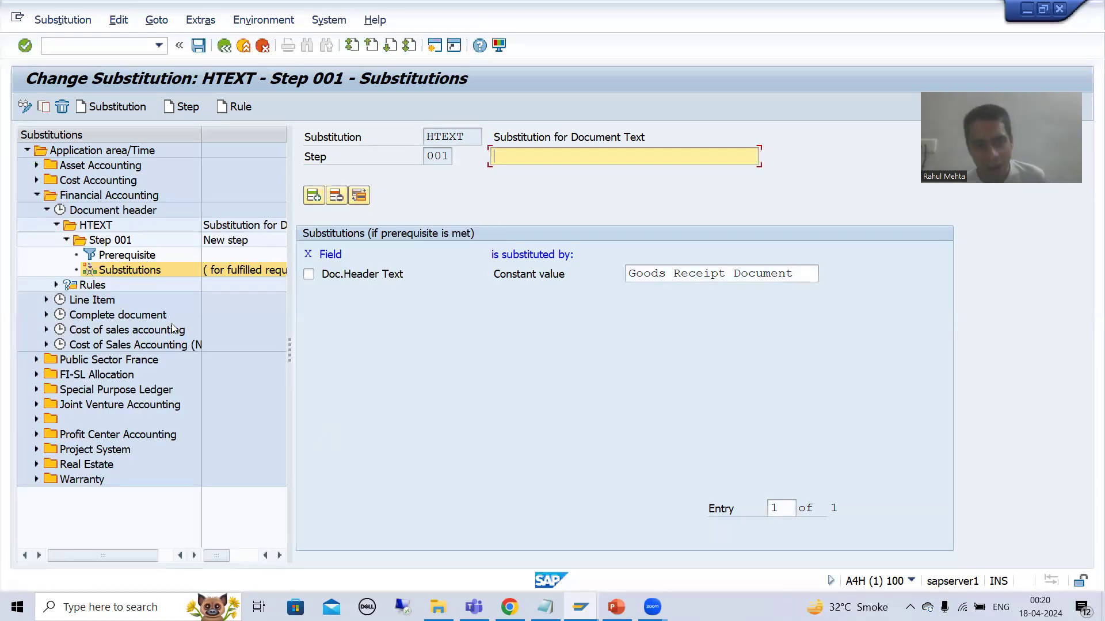
left_click(125, 271)
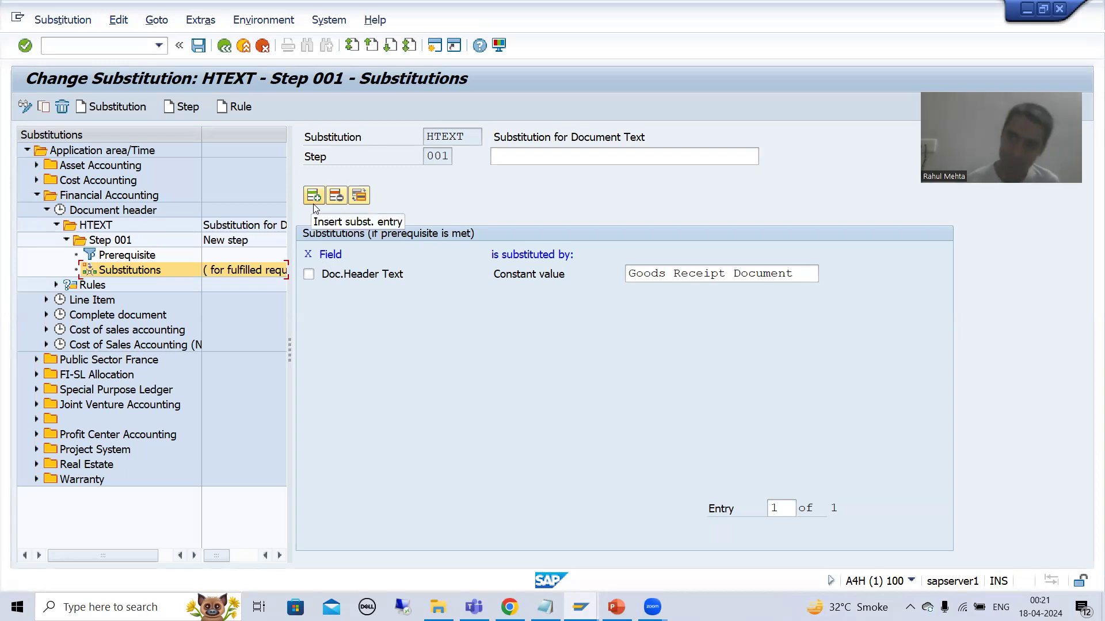
- Delete Step 001 from the HTEXT substitution and confirm the deletion
left_click(121, 239)
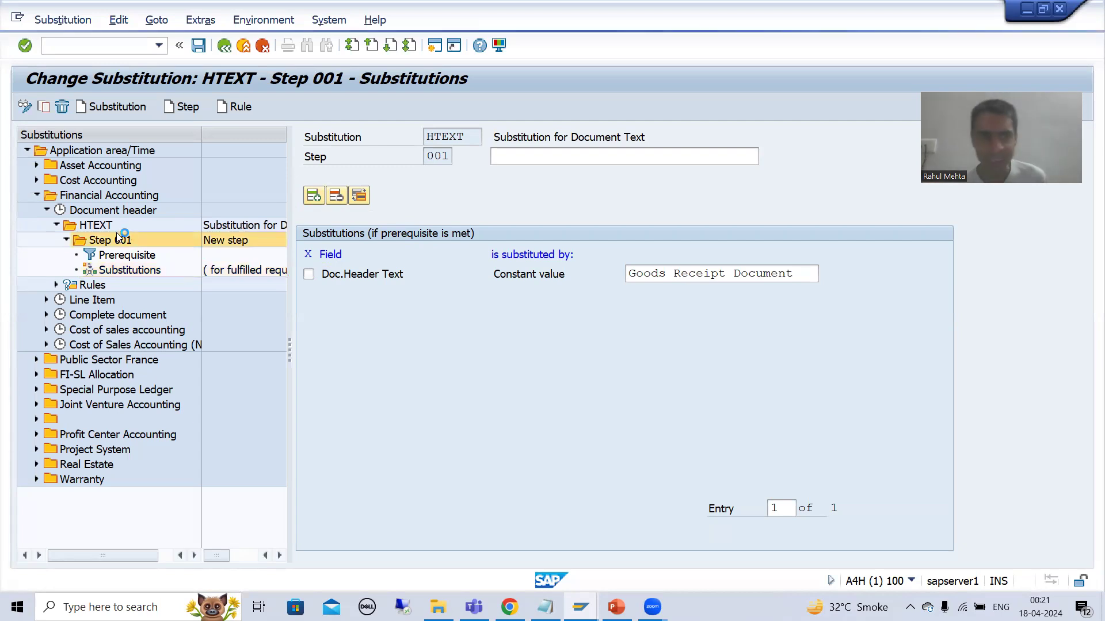
left_click(62, 108)
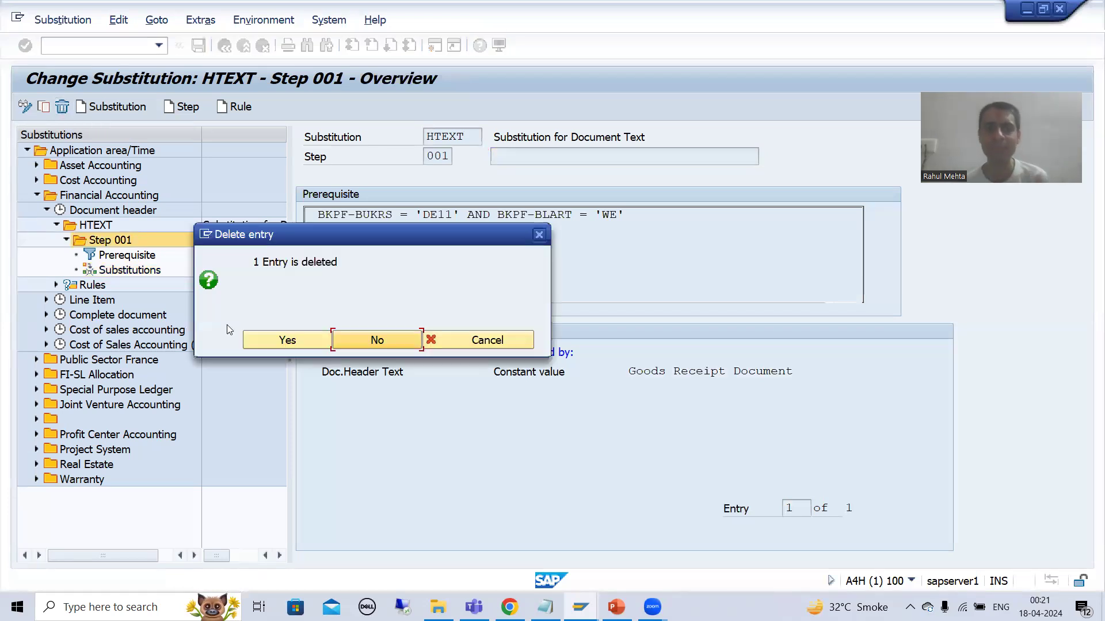
left_click(268, 342)
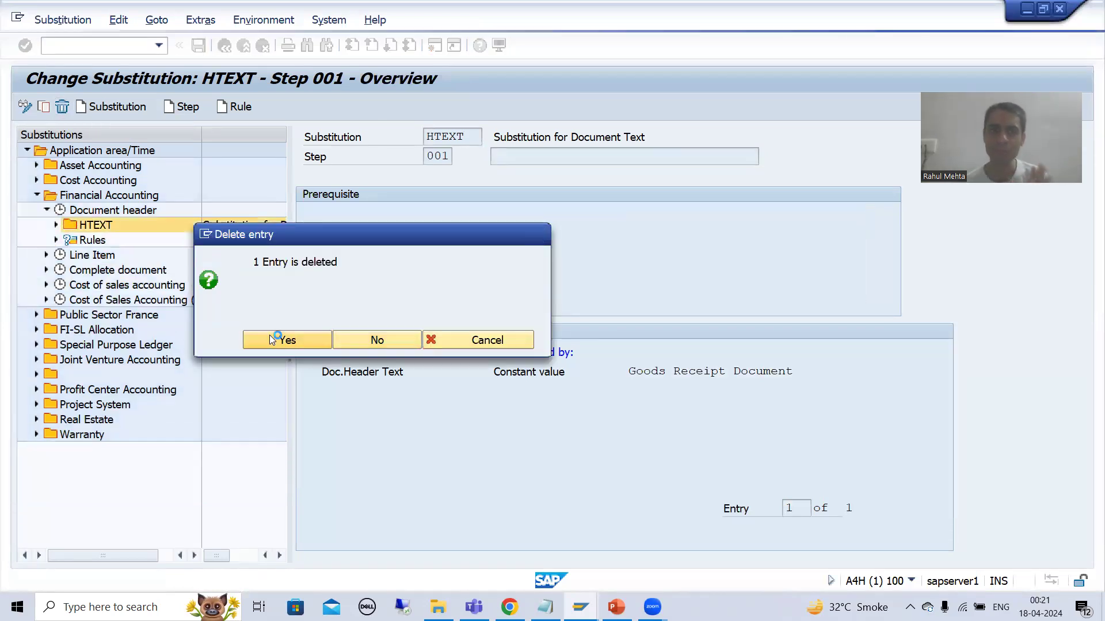
- Create a new step in HTEXT that substitutes the BKPF field BKTXT (Doc.Header Text) with a constant value, finding the field by searching for bktxt
left_click(171, 108)
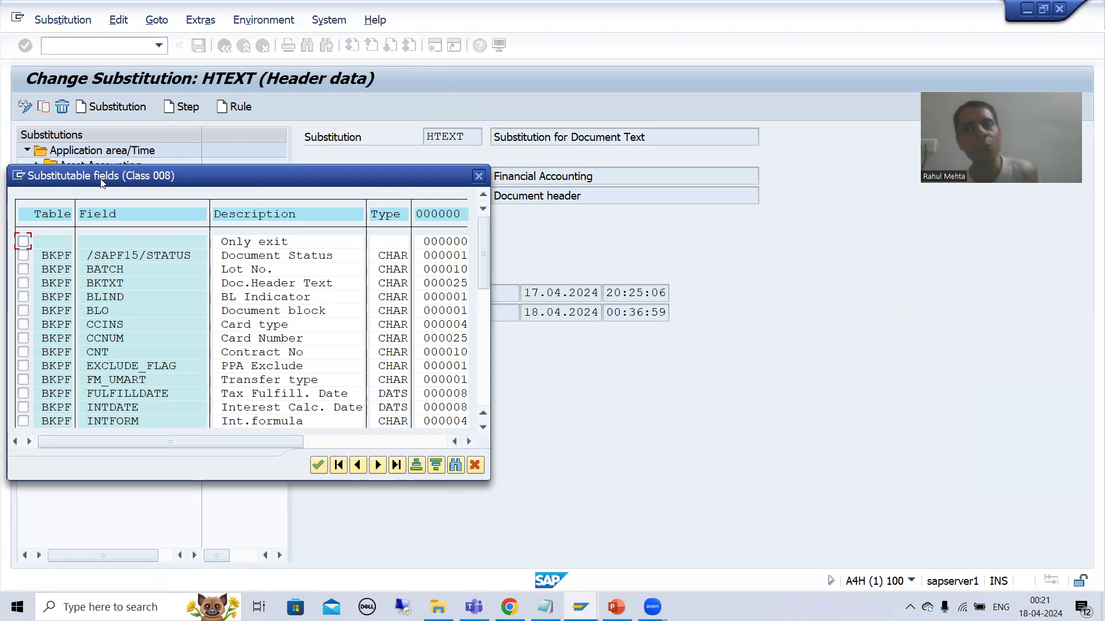
left_click(455, 466)
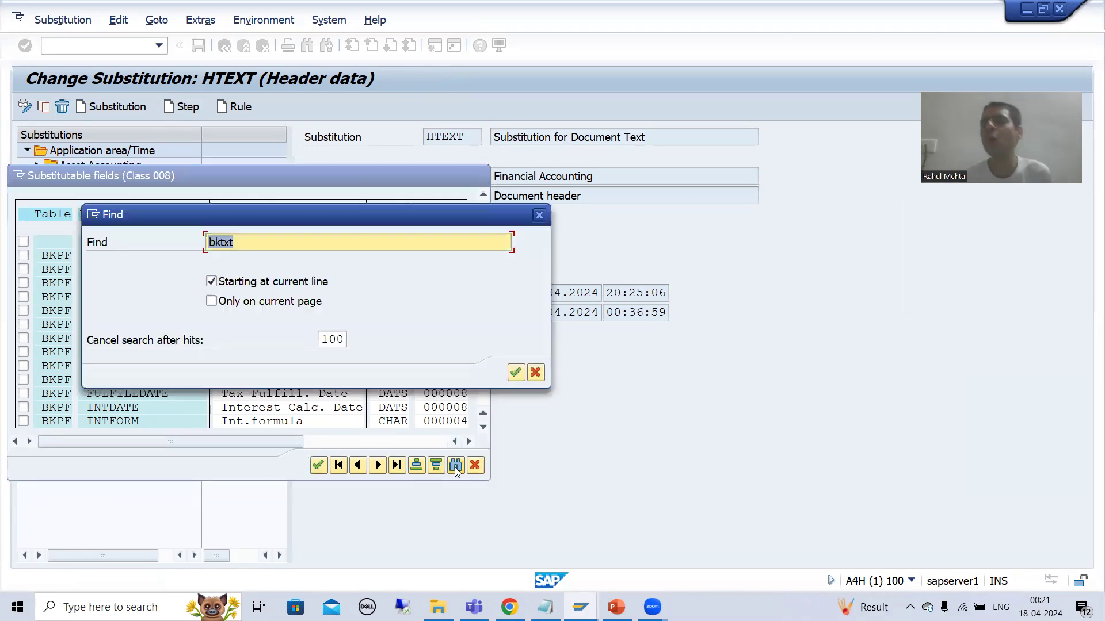
key("BackSpace")
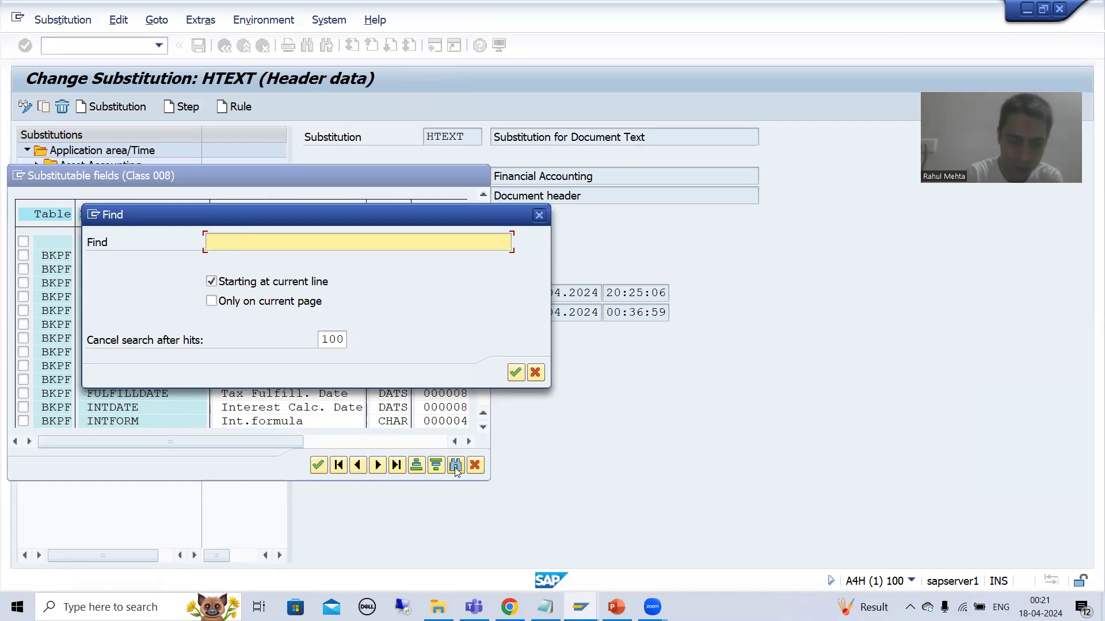
type("bktxt")
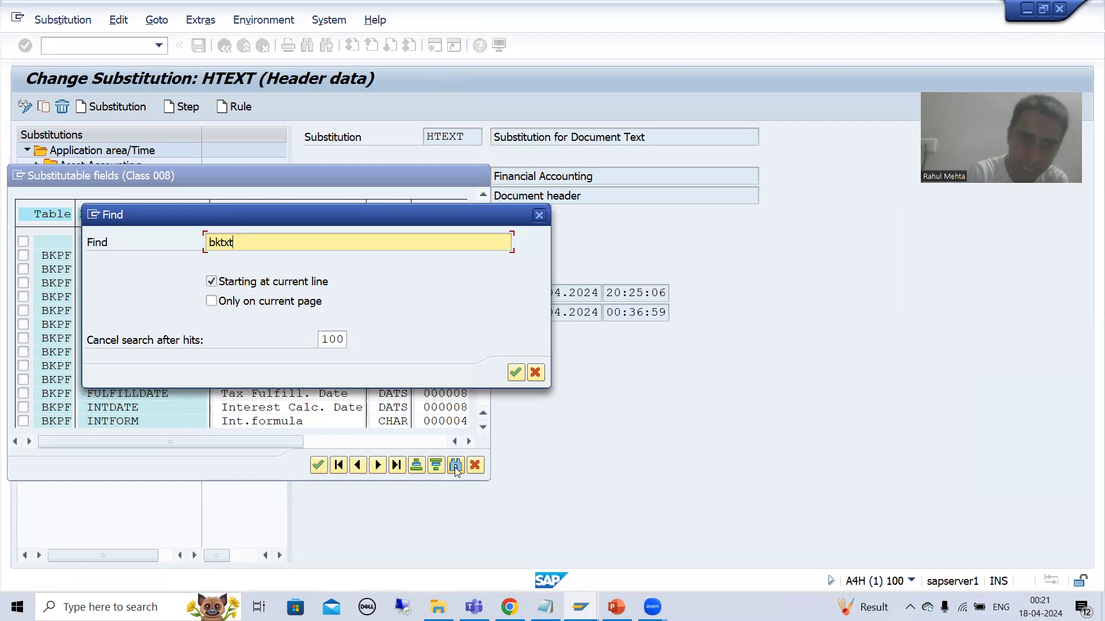
key("Return")
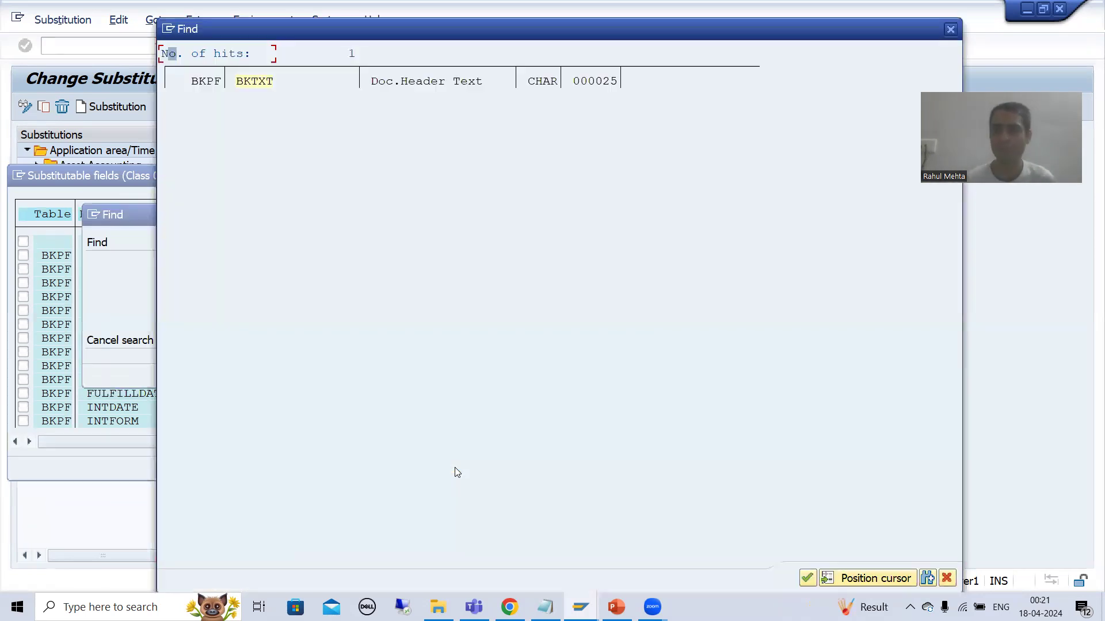
double_click(252, 81)
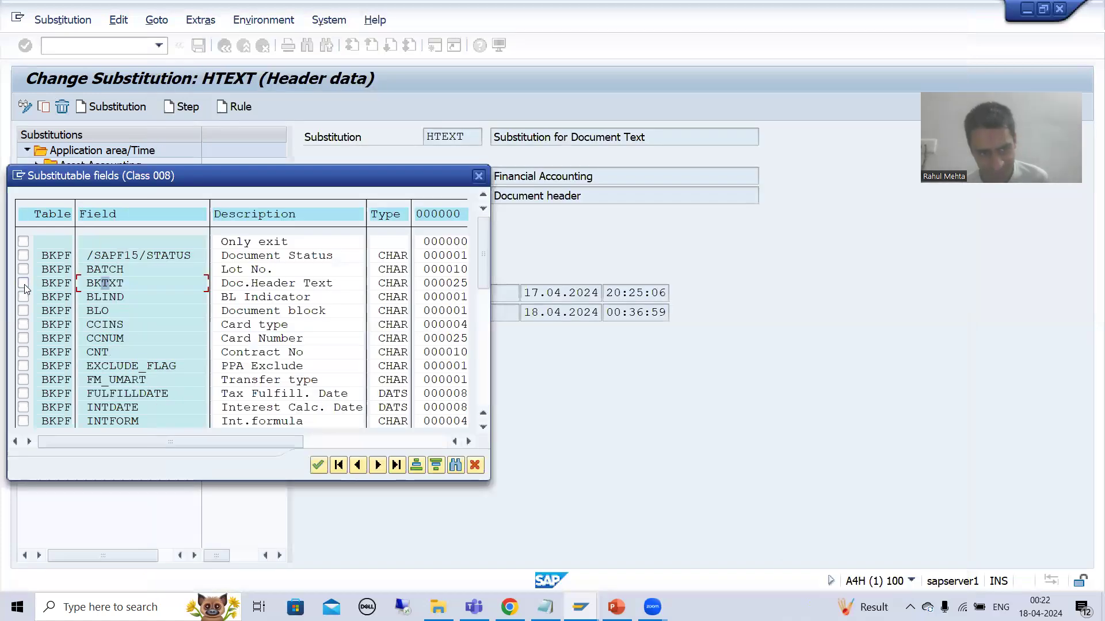
left_click(23, 283)
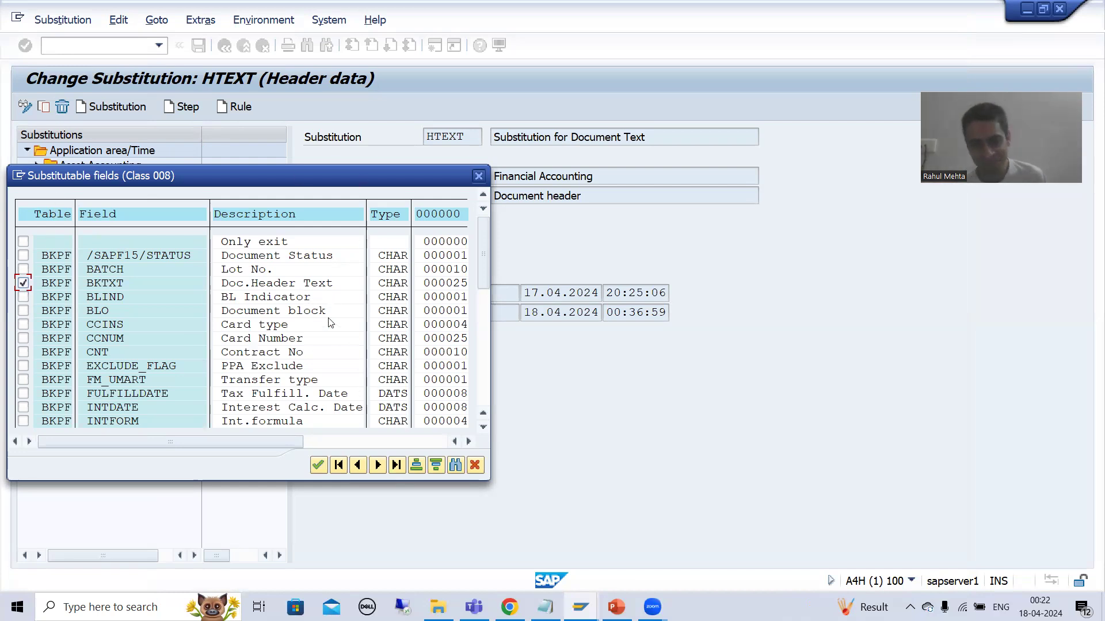
left_click(318, 467)
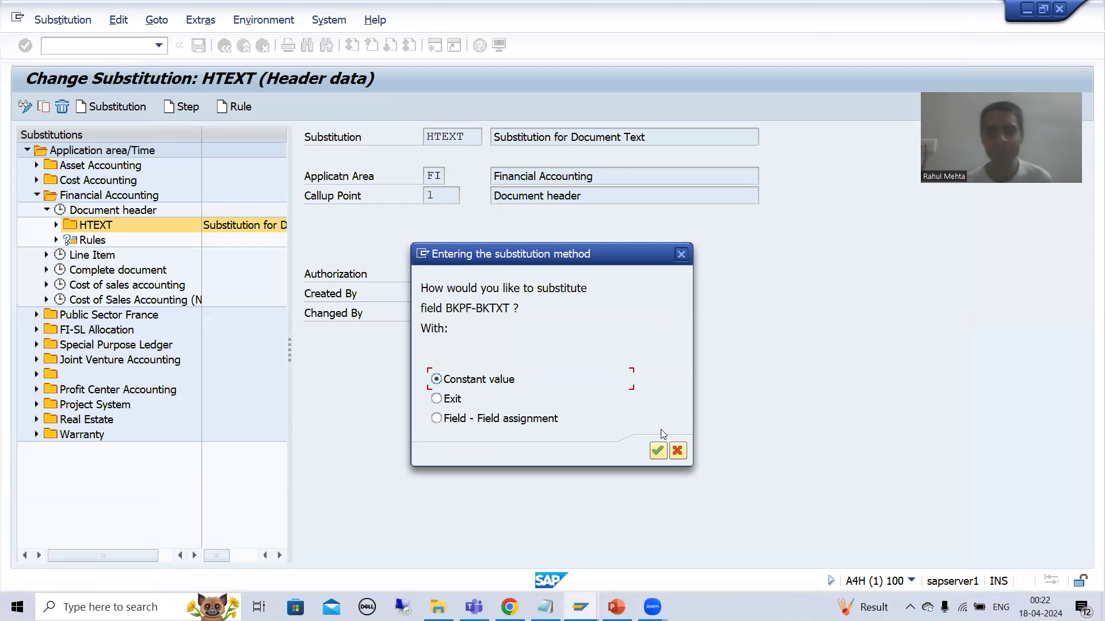
left_click(658, 452)
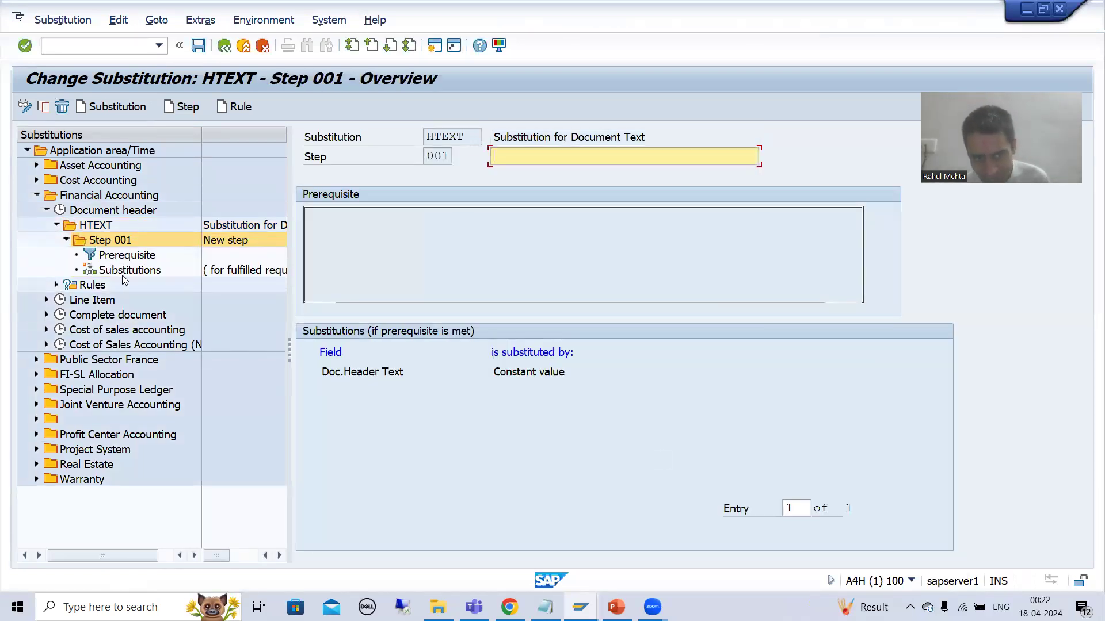
- Set the constant value for Doc.Header Text in Step 001 to "Goods Receipt Document" and save the substitution
left_click(124, 270)
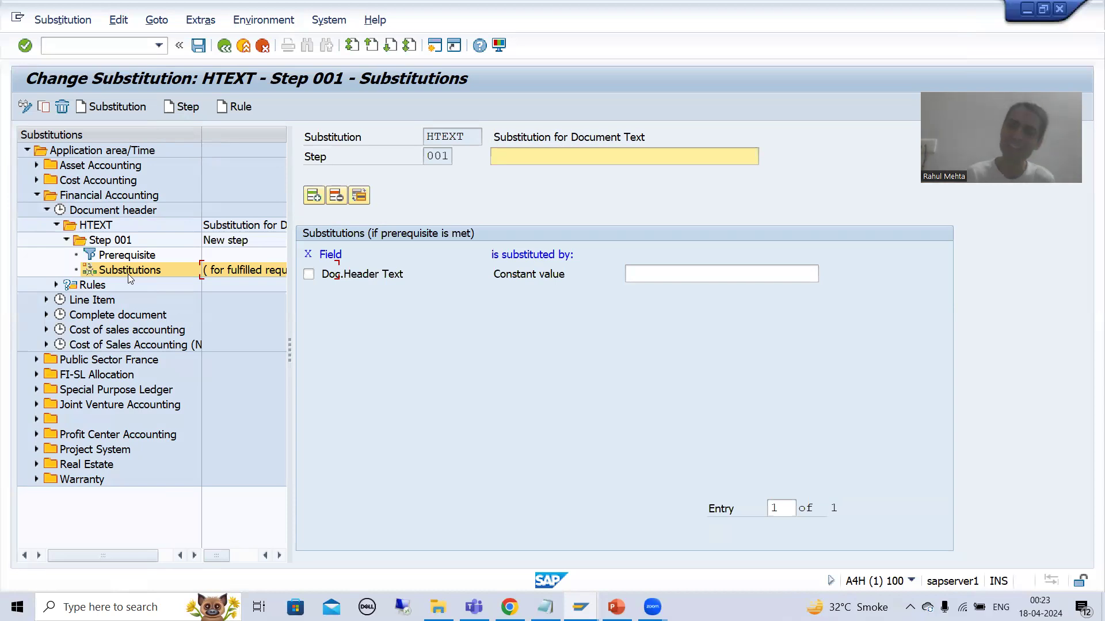
left_click(636, 275)
left_click(644, 290)
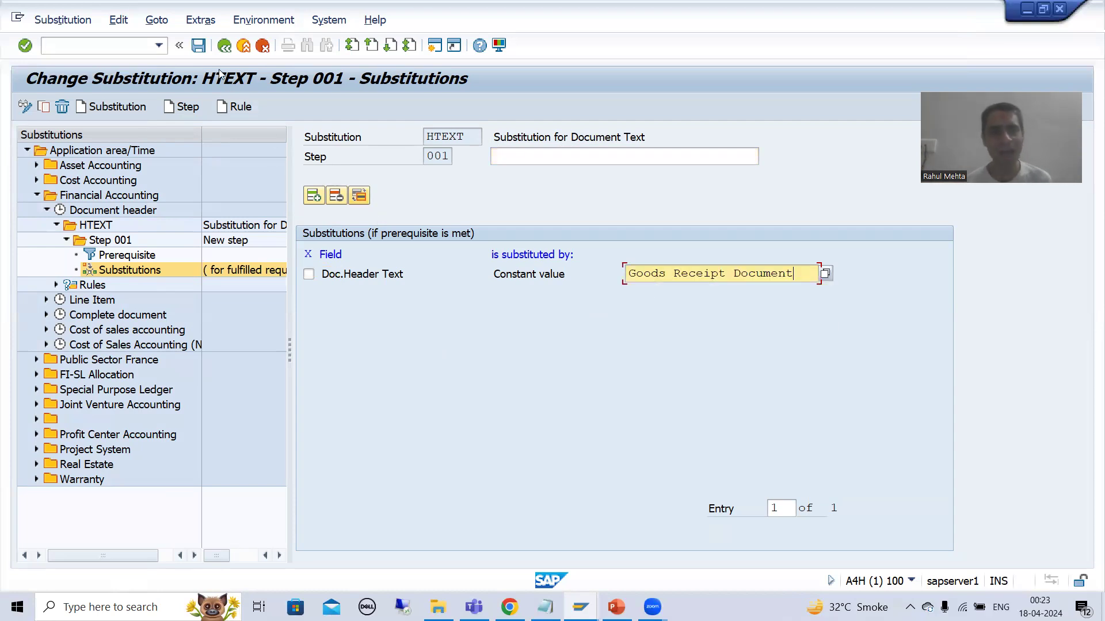
left_click(199, 46)
left_click(202, 47)
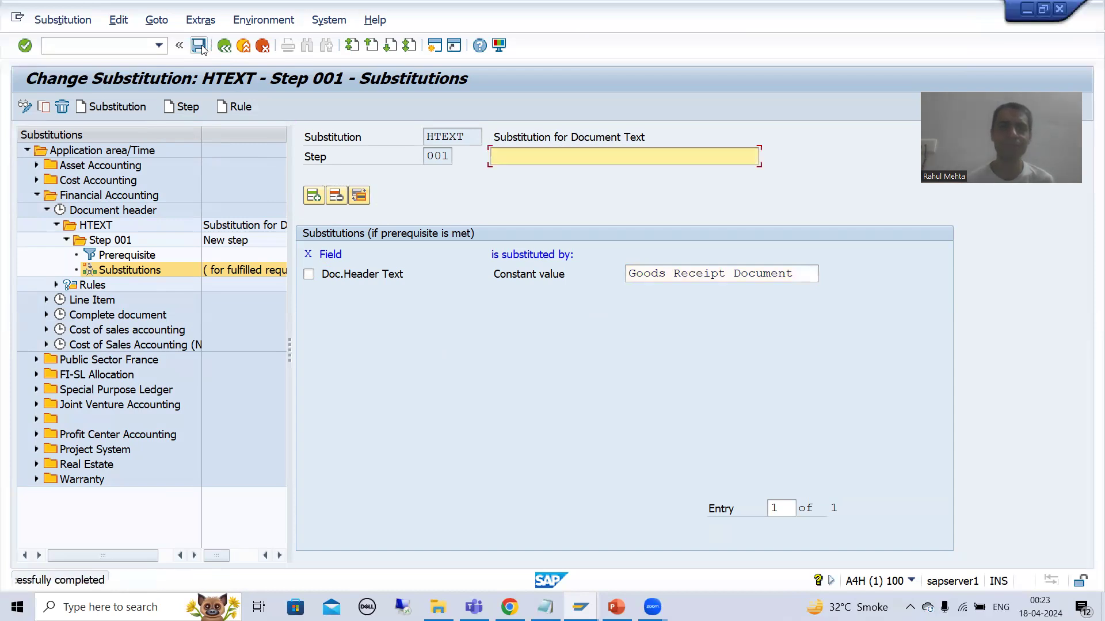
- Check the recreated Step 001's overview, prerequisite and substitutions
left_click(136, 240)
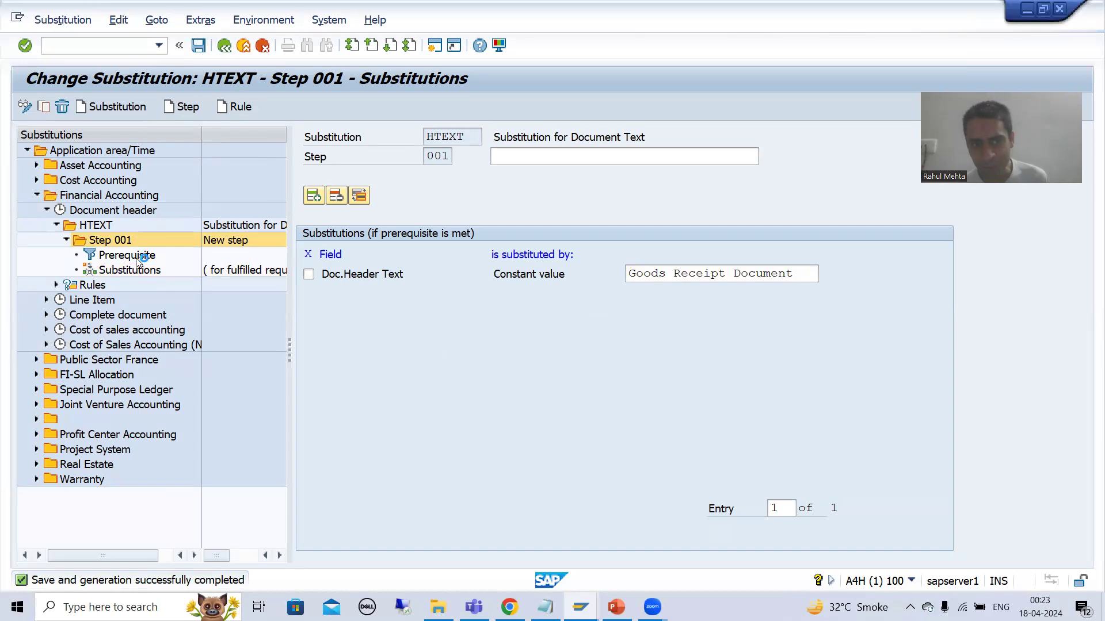
left_click(138, 259)
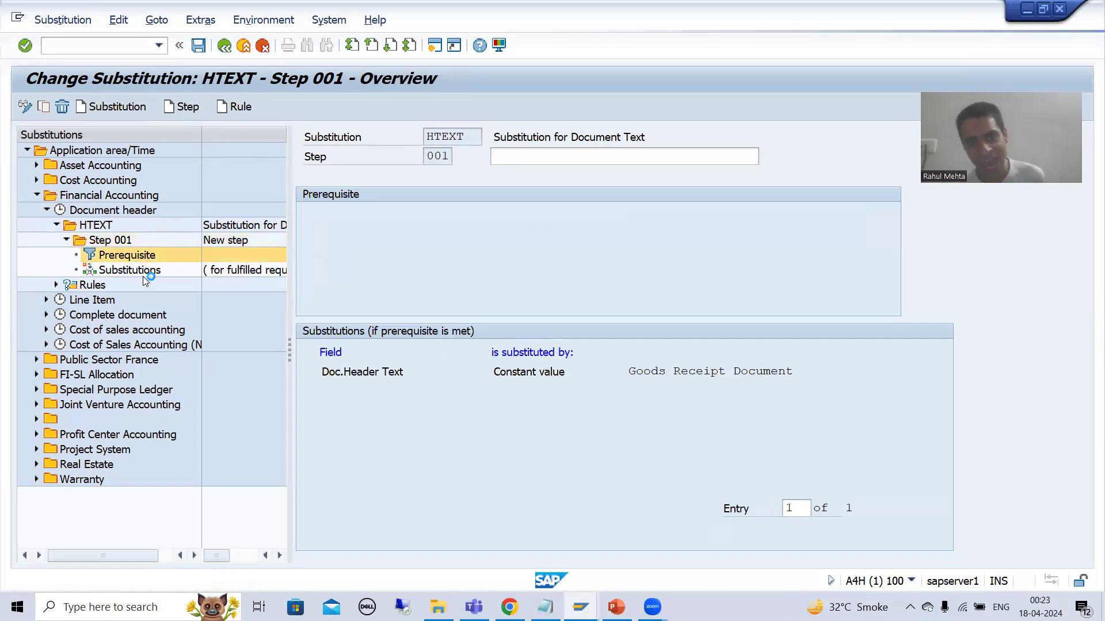
left_click(144, 271)
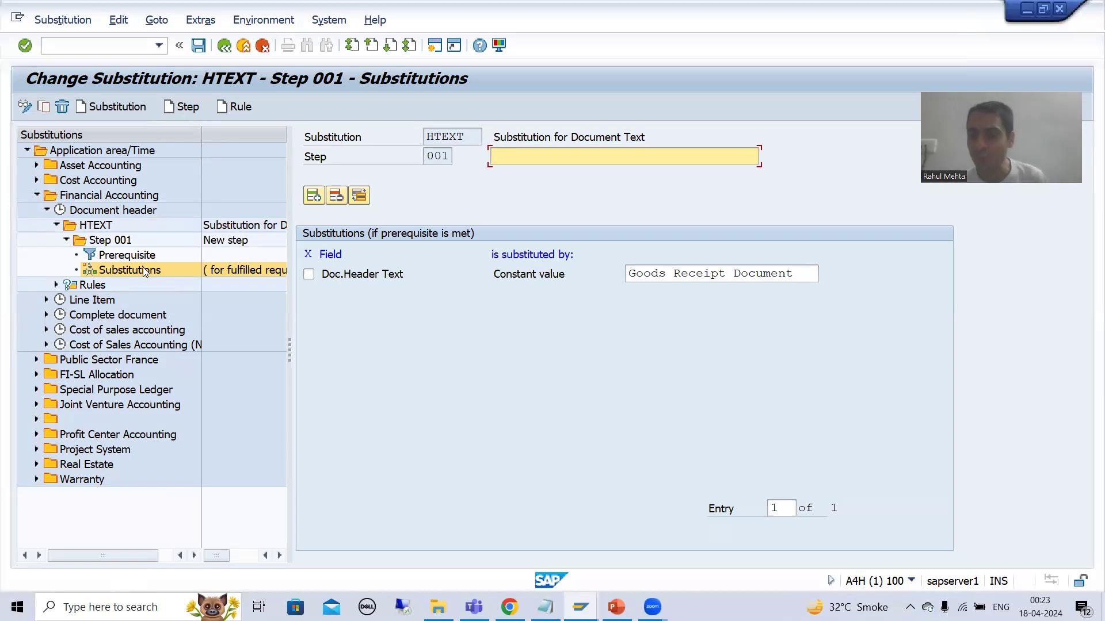
- Switch to PowerPoint and review the slides on transaction codes, tables and function modules for validations and substitutions
left_click(616, 607)
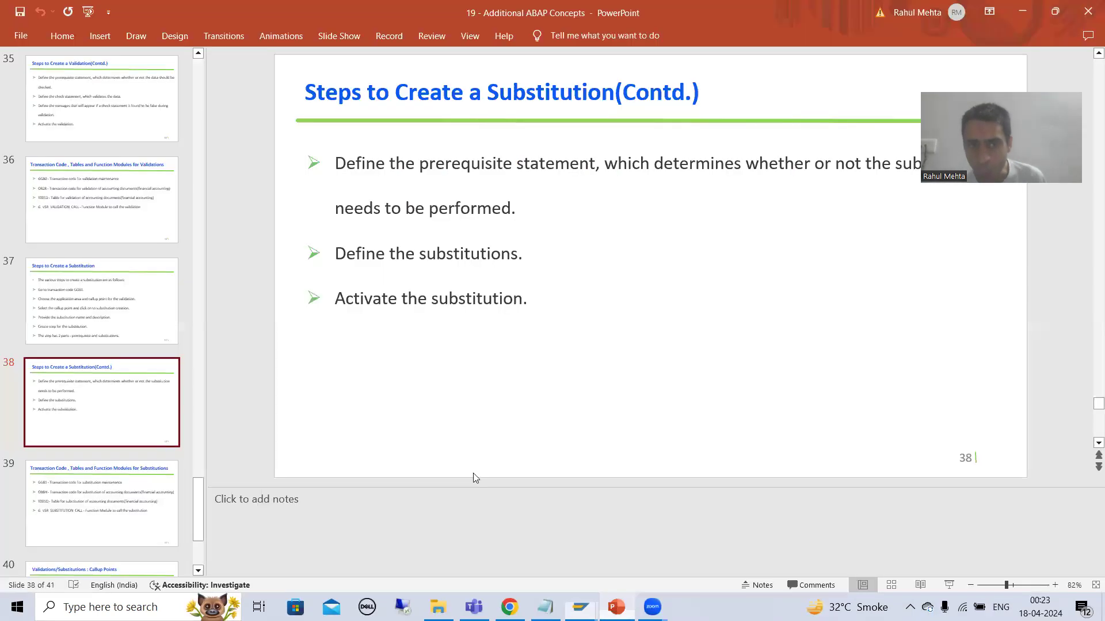
left_click(82, 186)
left_click(81, 118)
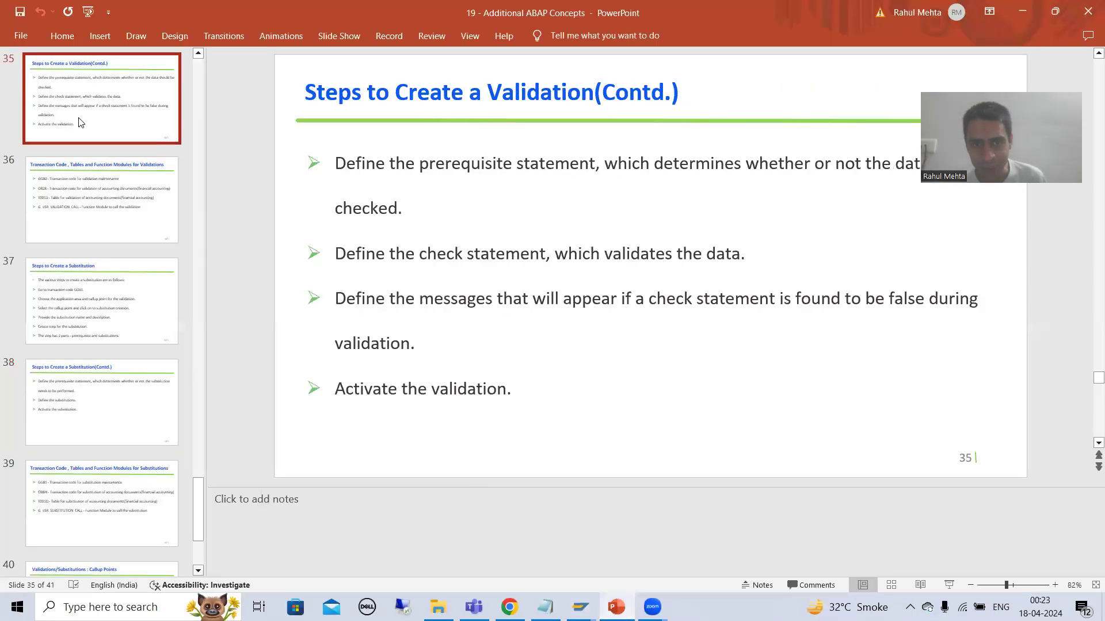
left_click(91, 187)
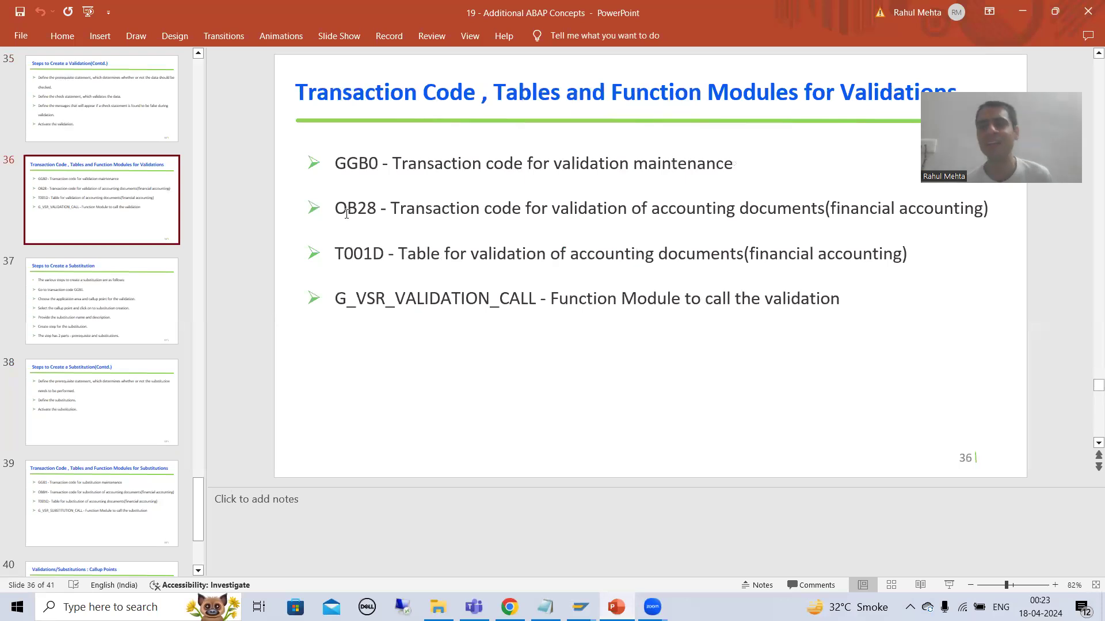
left_click(78, 511)
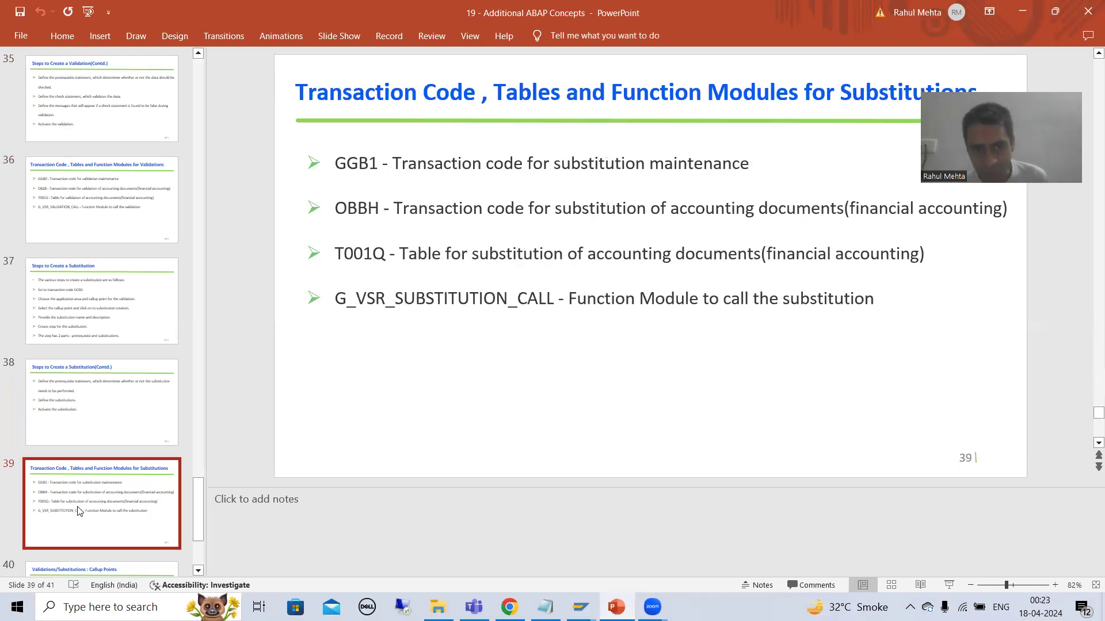
left_click(348, 212)
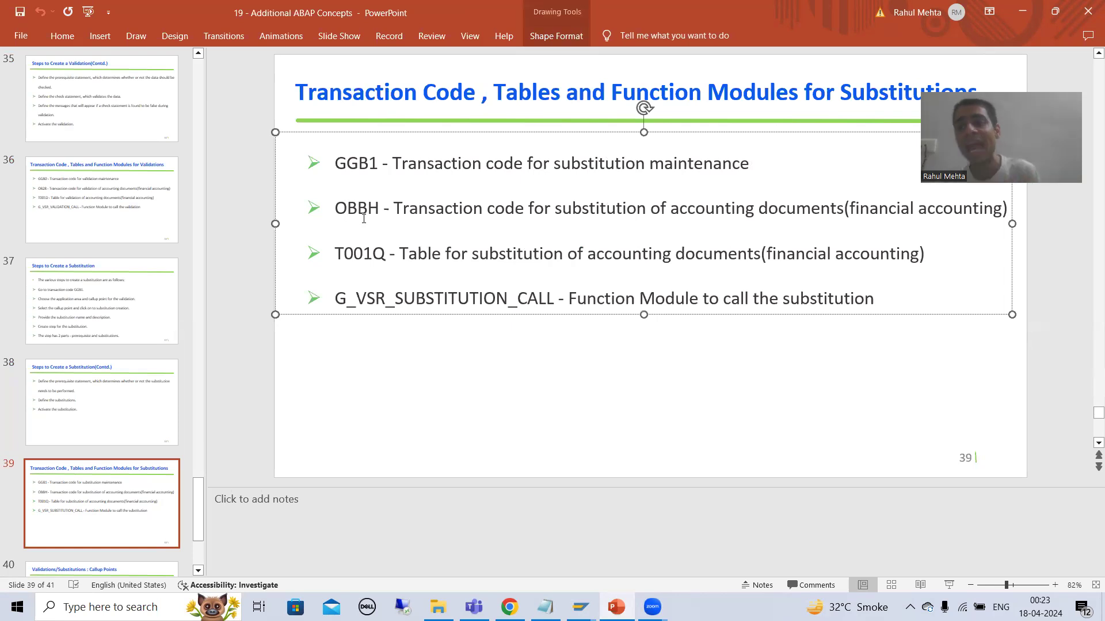
- Switch to the SAP window and open transaction OBBH for accounting document substitutions in a new session
mouse_move(580, 606)
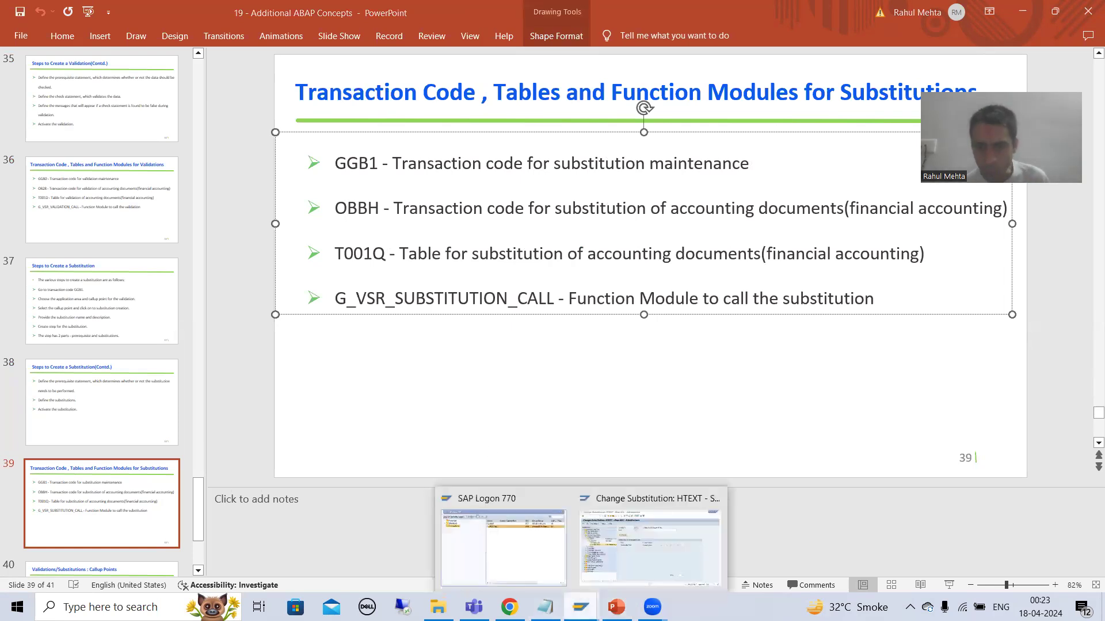
left_click(653, 541)
left_click(55, 48)
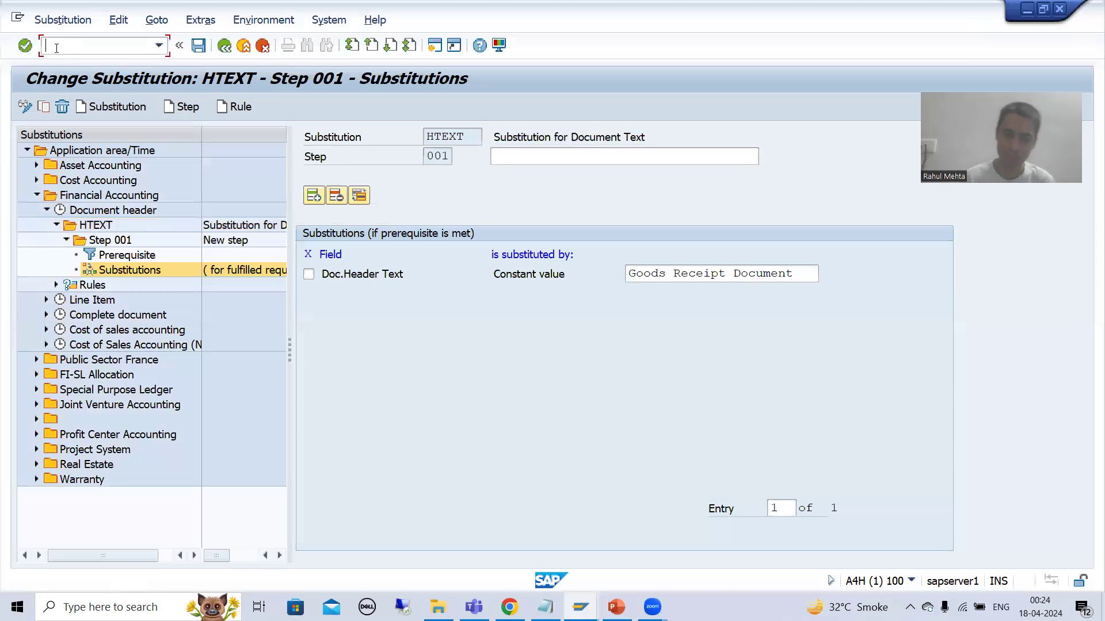
type("/o")
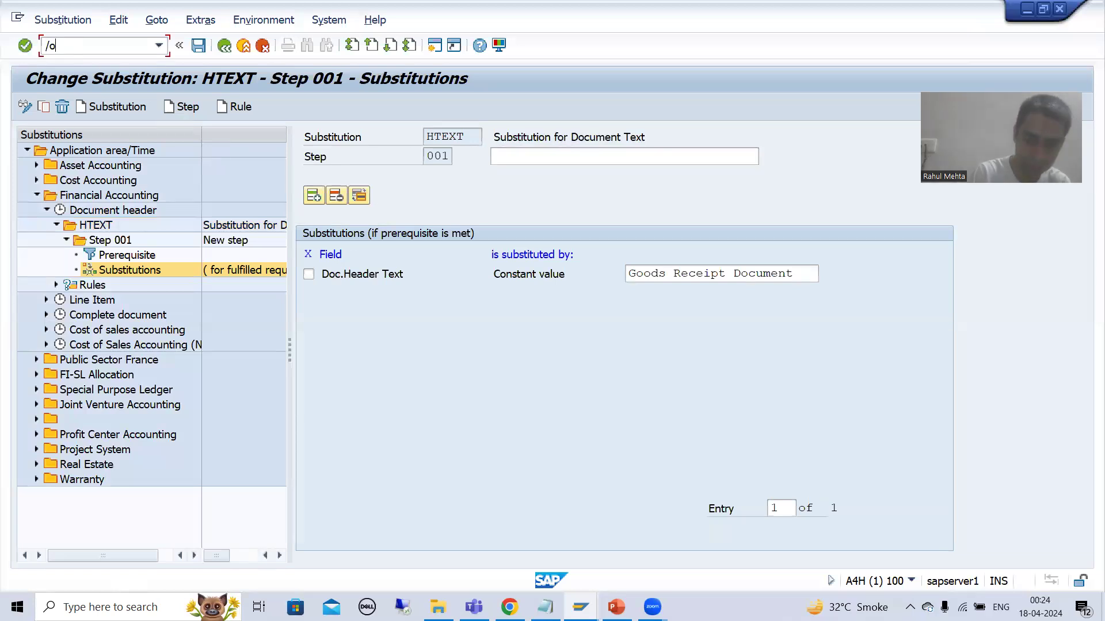
type("obbh")
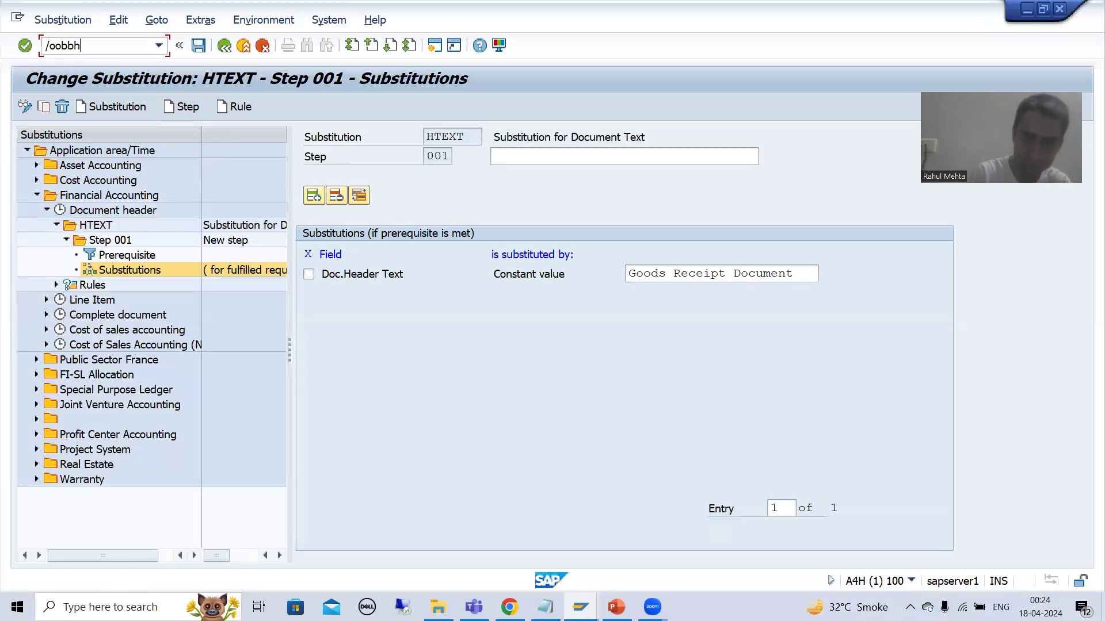
key("Return")
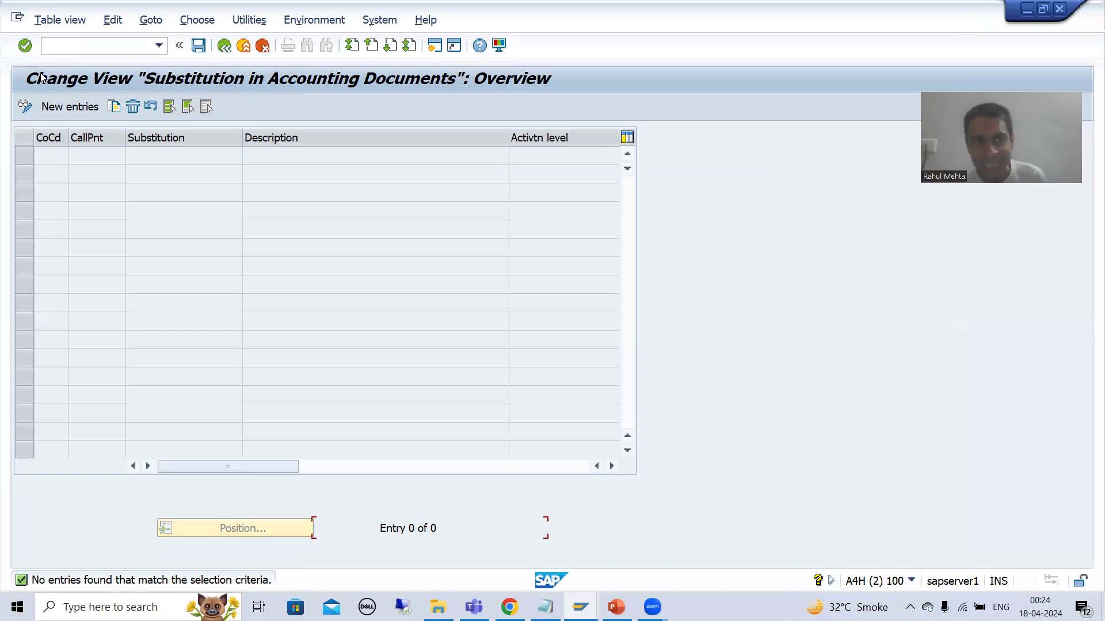
- Open transaction OB28 in a new session to view the validation assignments for accounting documents
type("/")
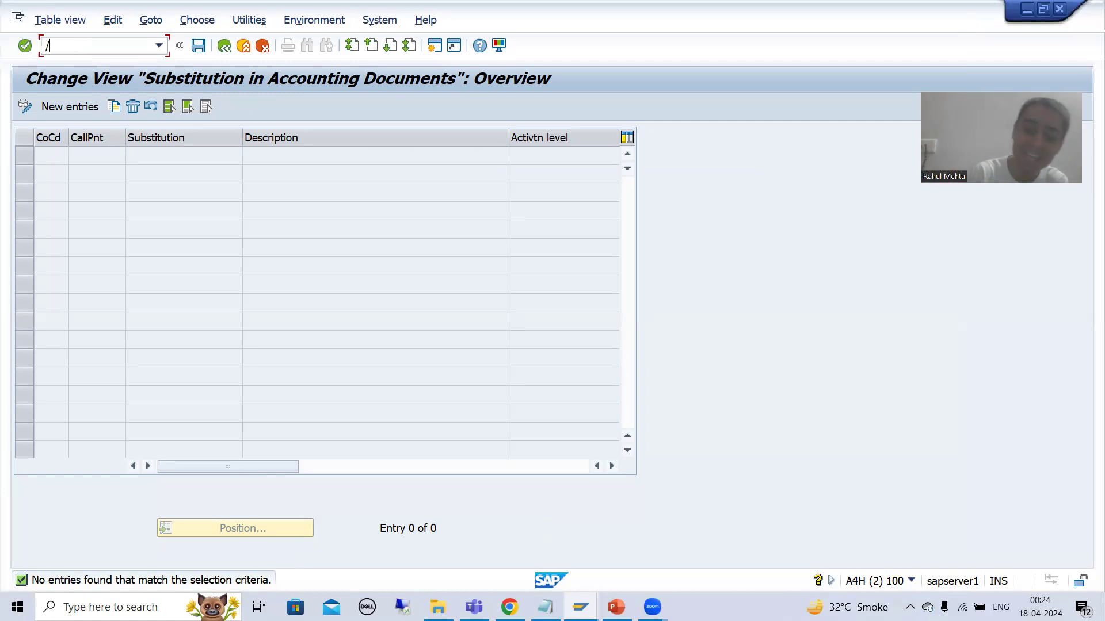
type("oob28")
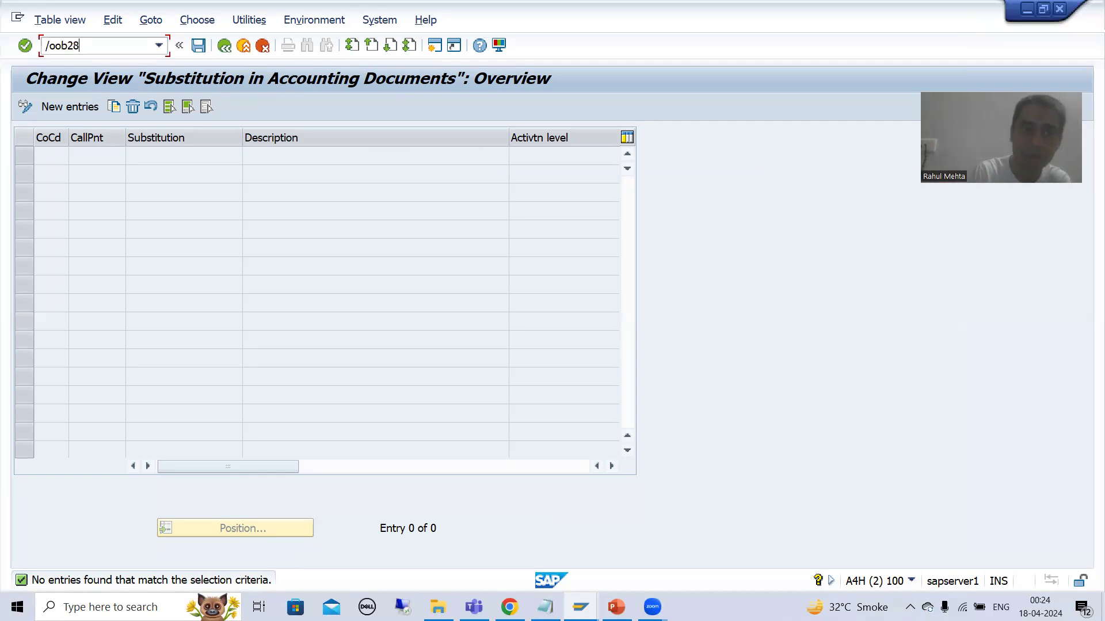
key("Return")
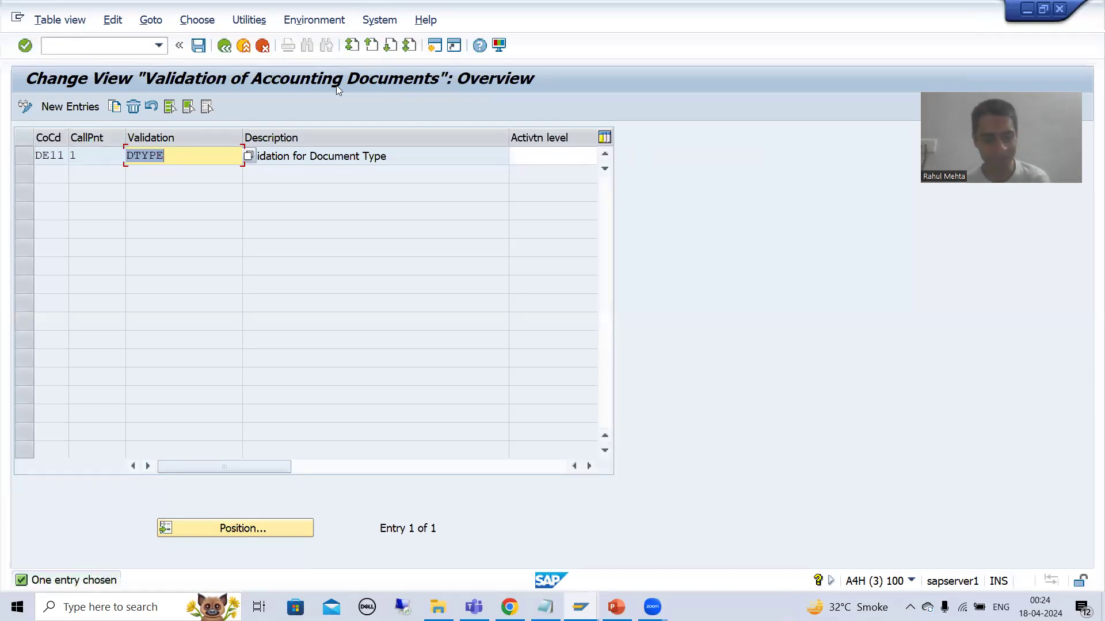
- Return to the OBBH session and add a new entry for company code DE11, callup point 1 (Document header) and substitution HTEXT
key("alt+Tab")
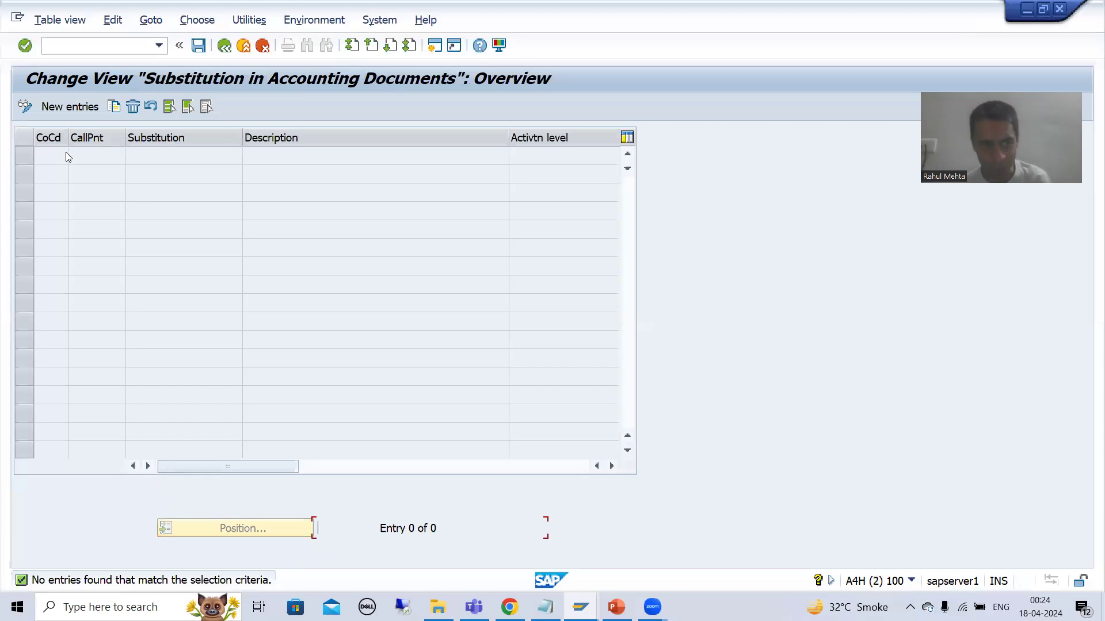
left_click(70, 109)
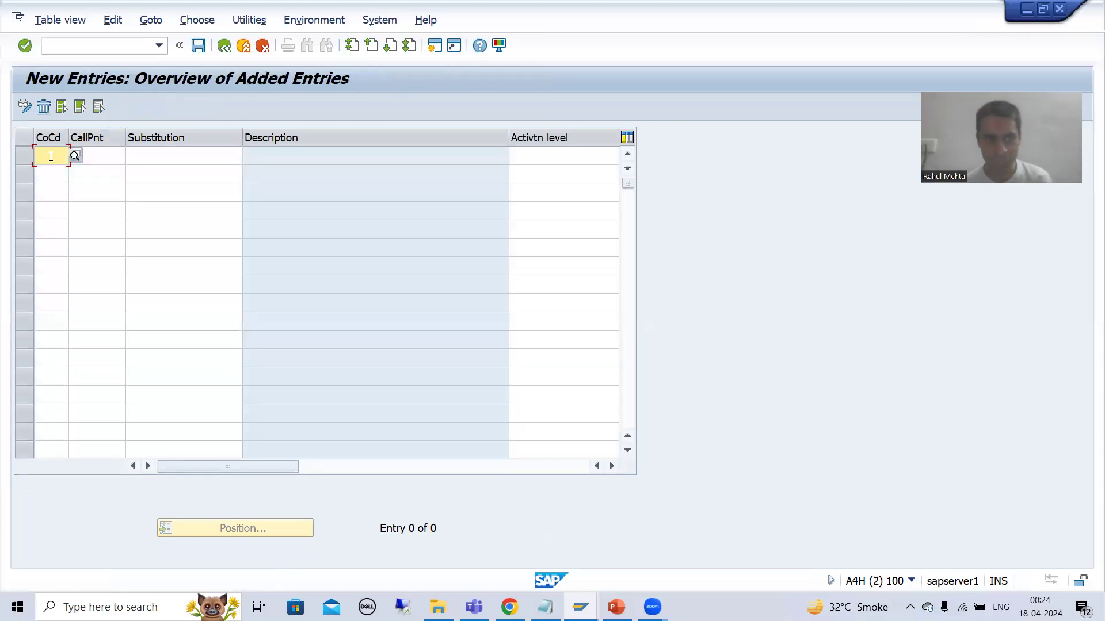
left_click(50, 157)
left_click(54, 172)
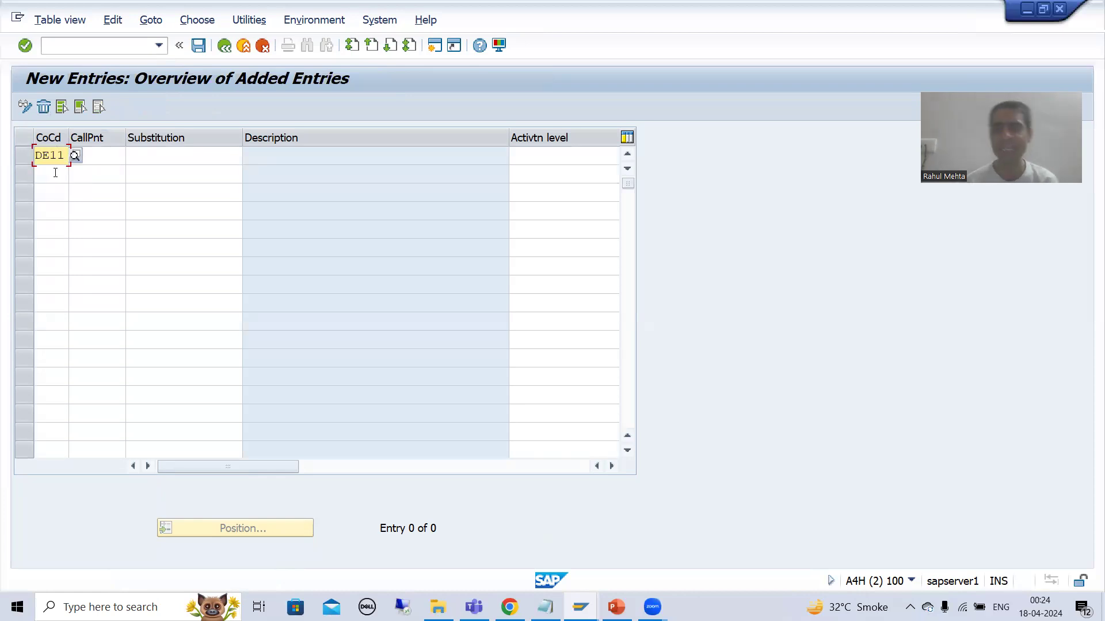
left_click(100, 157)
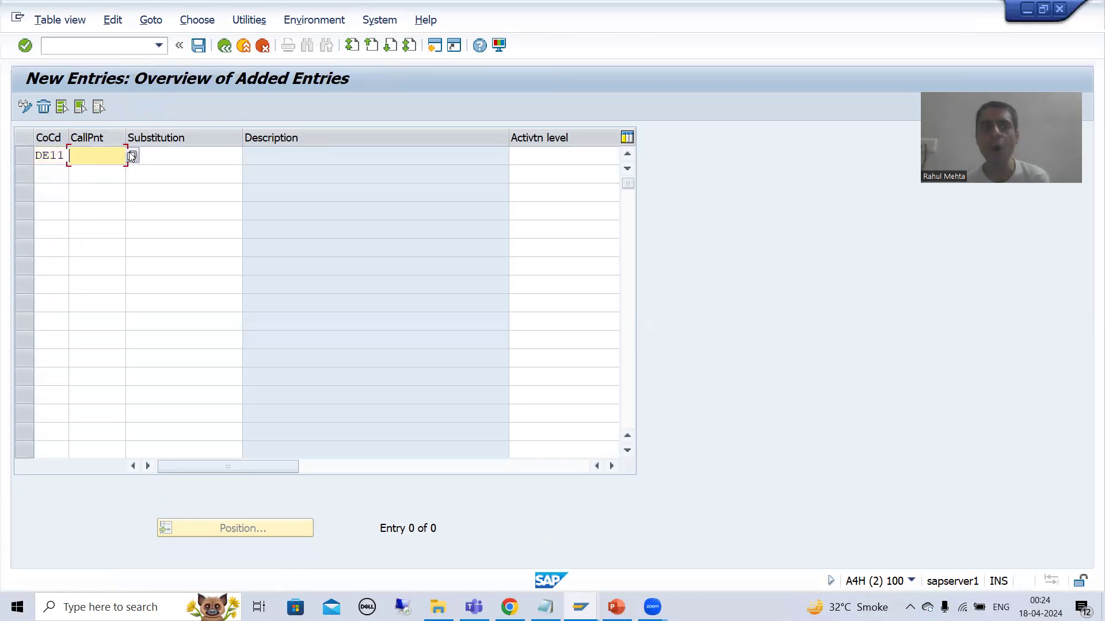
left_click(132, 156)
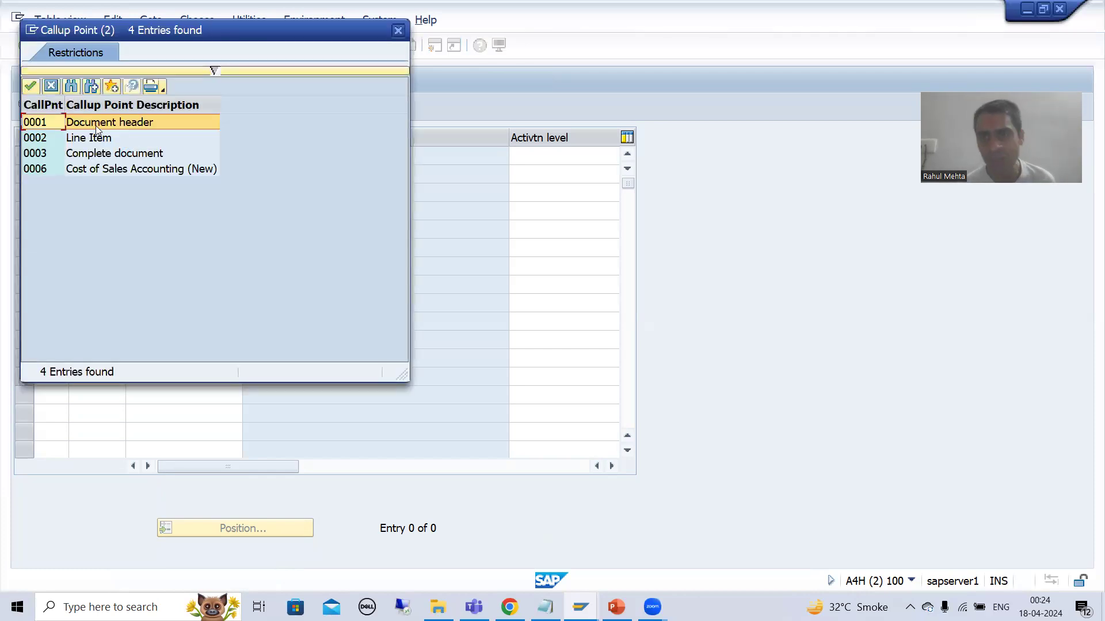
double_click(96, 126)
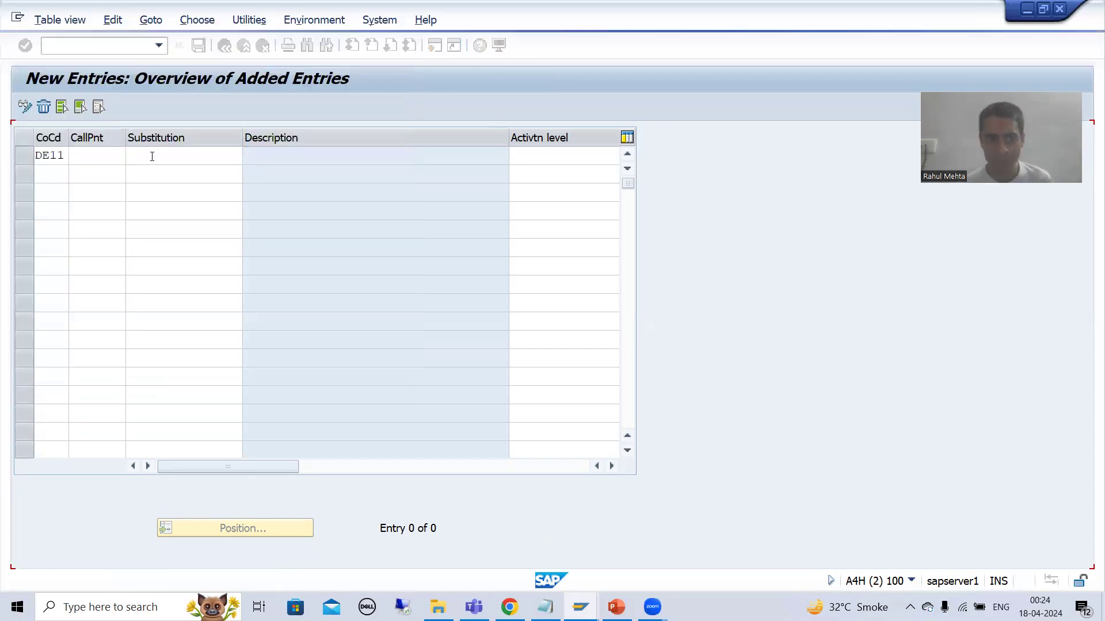
left_click(154, 157)
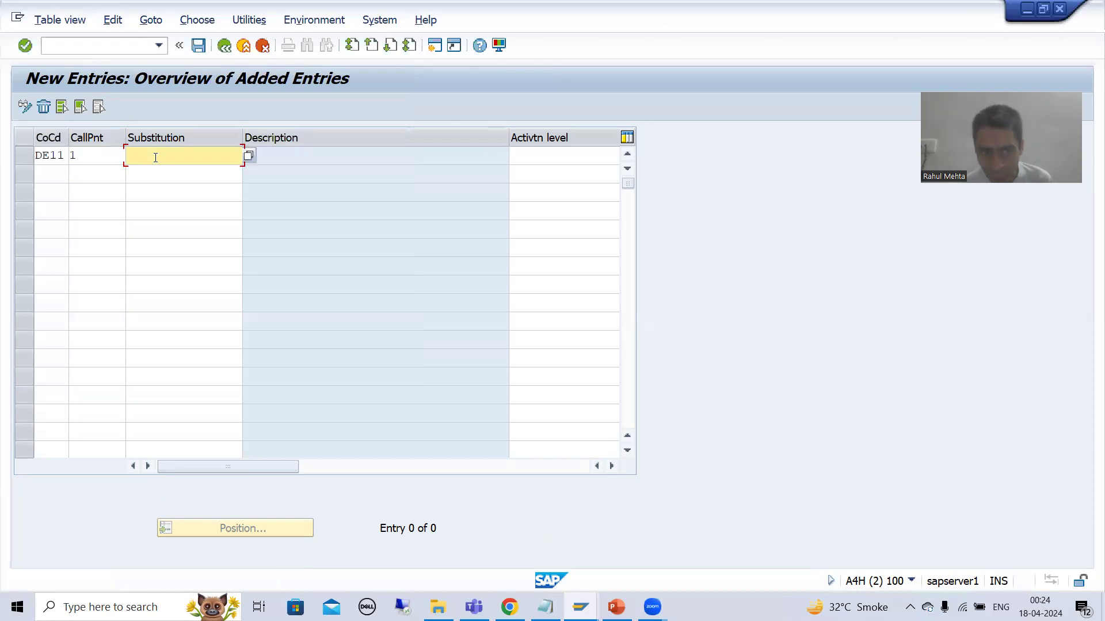
left_click(248, 157)
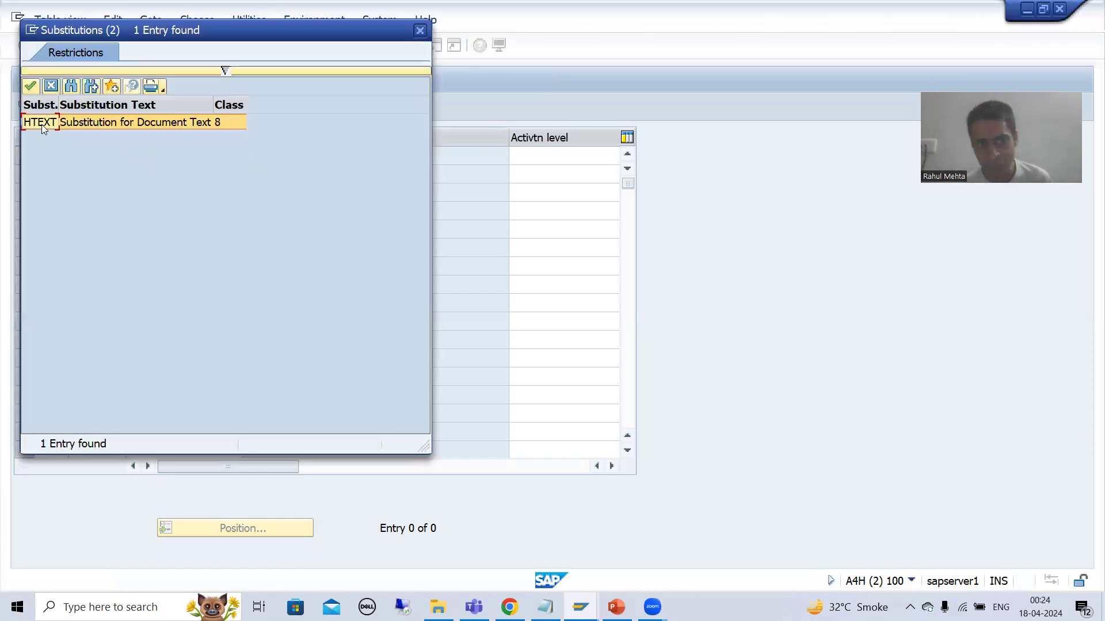
double_click(42, 123)
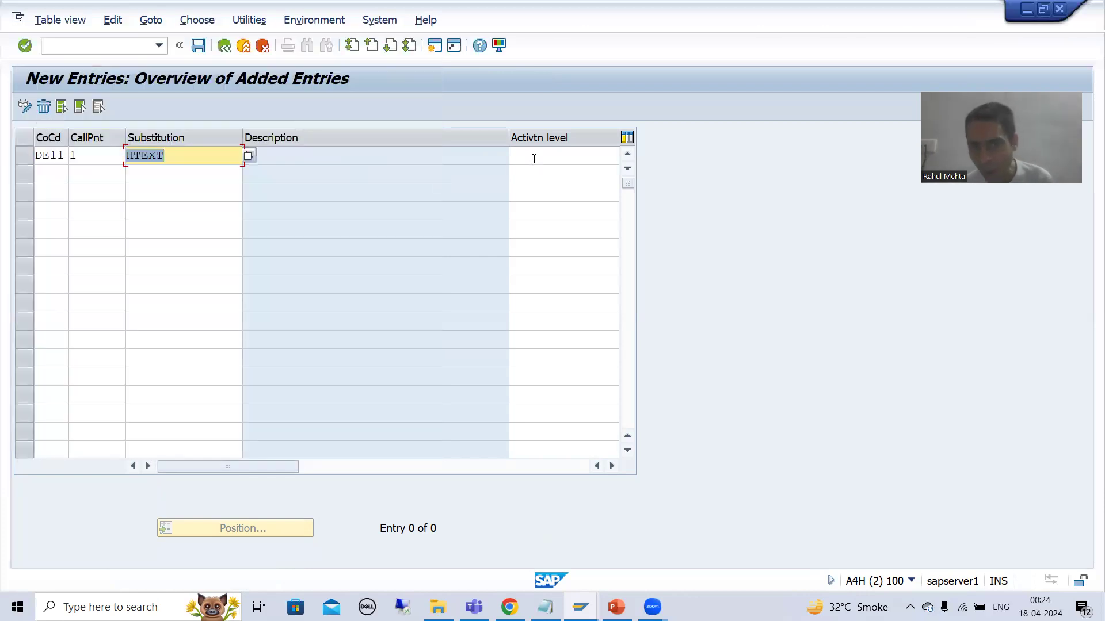
- Set the HTEXT entry's activation level to 1 (Active) and save the entry
left_click(534, 159)
left_click(611, 466)
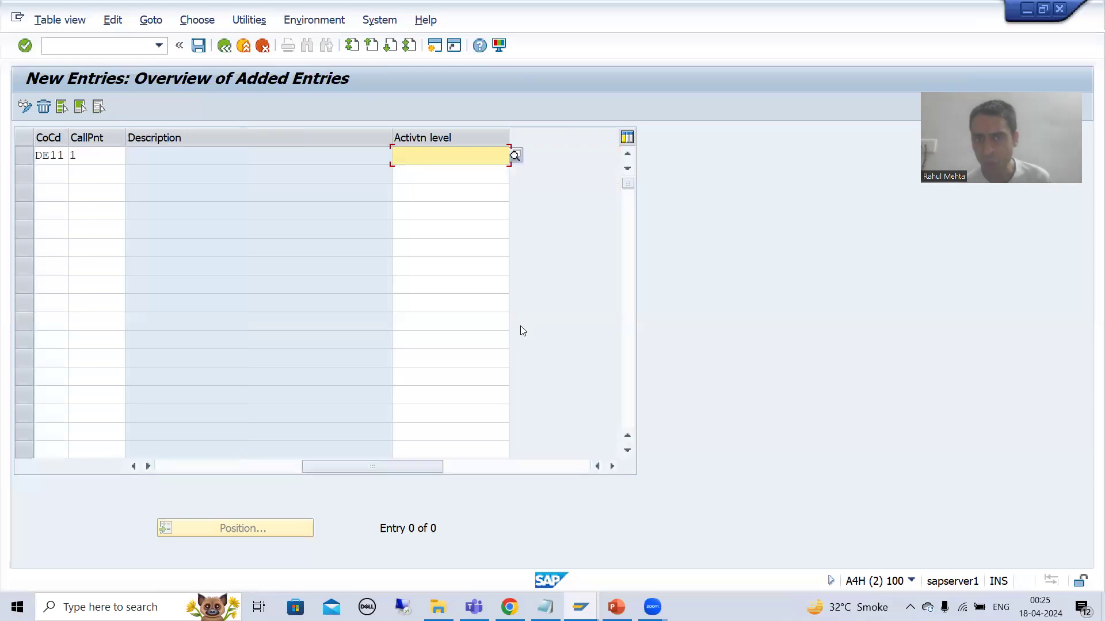
left_click(517, 155)
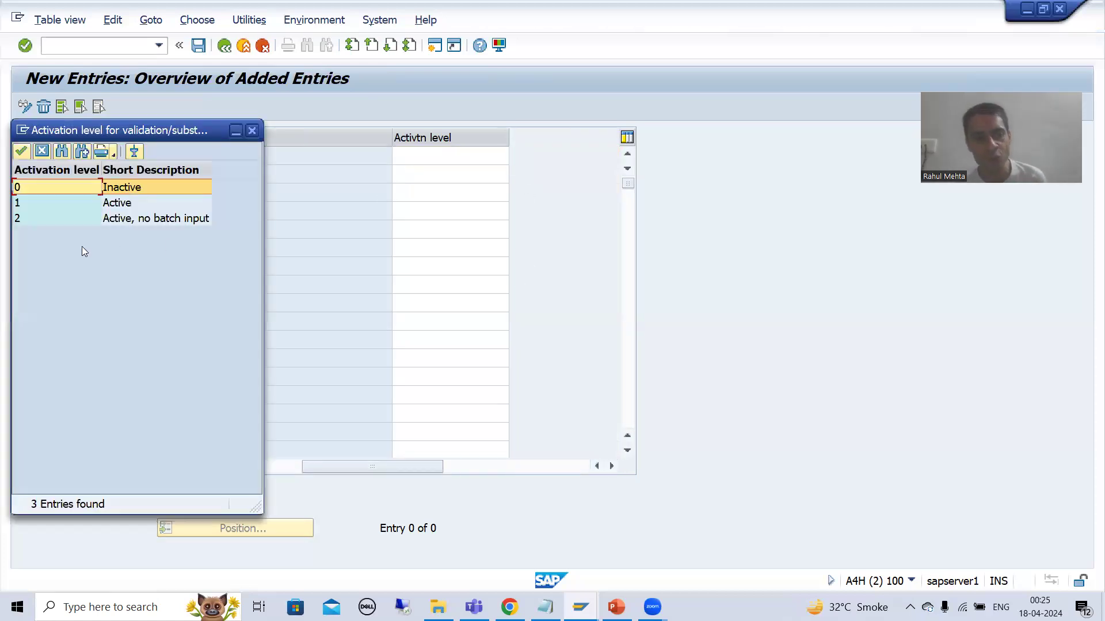
double_click(89, 203)
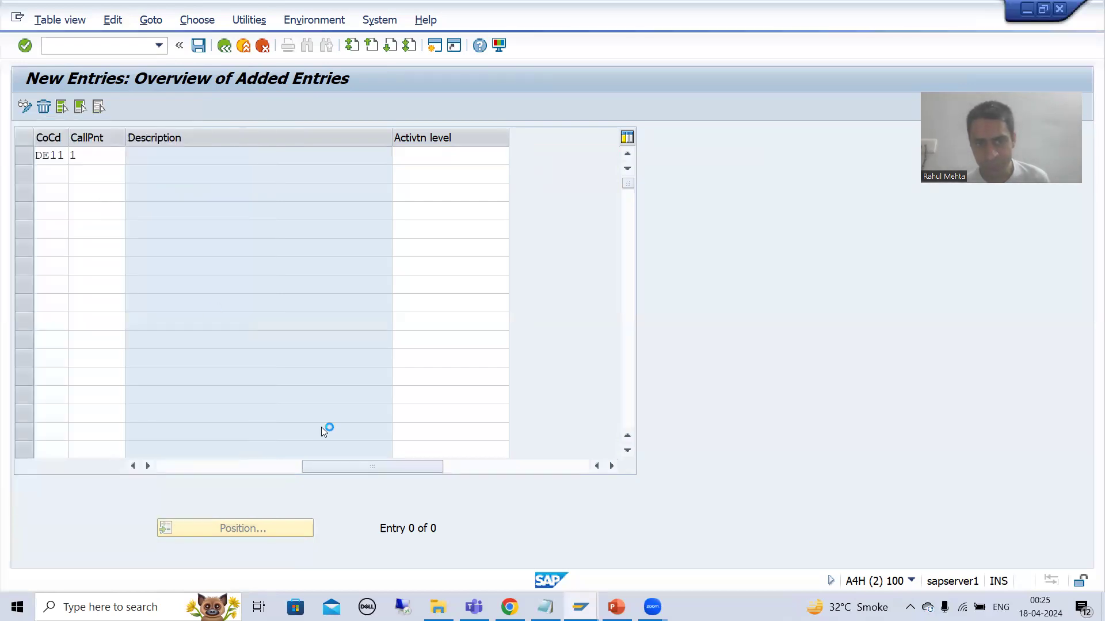
left_click_drag(357, 468, 213, 464)
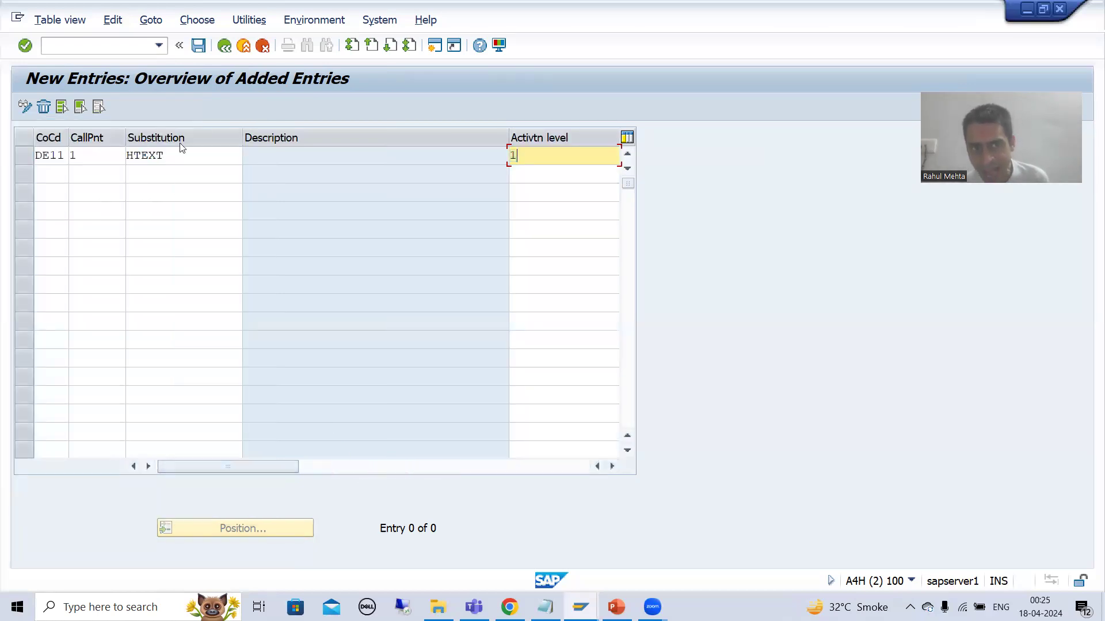
left_click(198, 49)
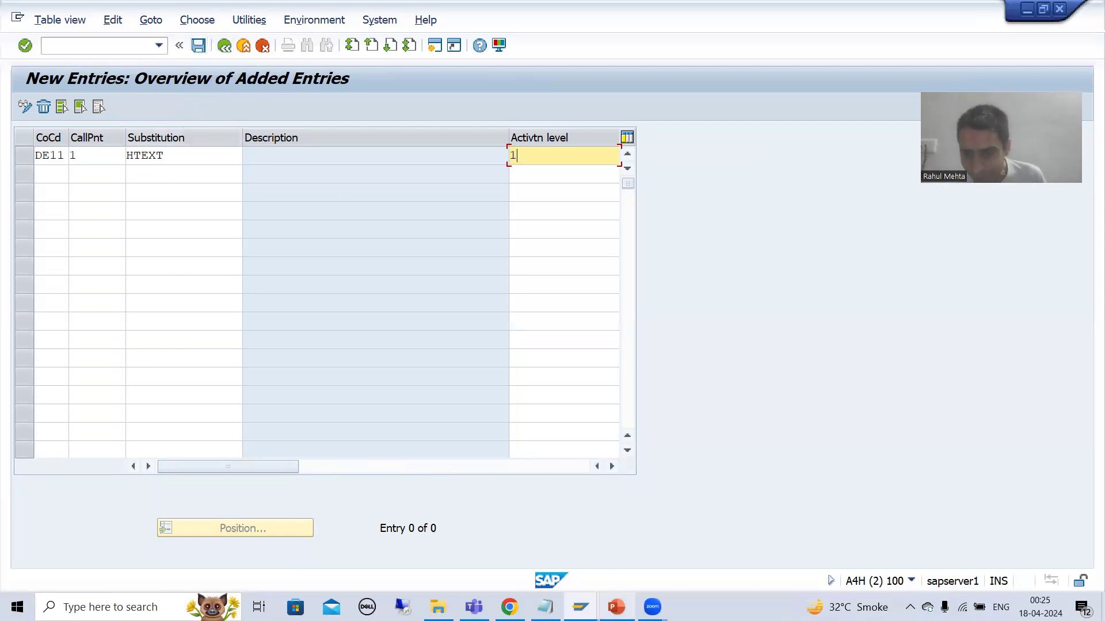
- Switch to PowerPoint and compare the tables listed on the validations and substitutions slides
key("alt+Tab")
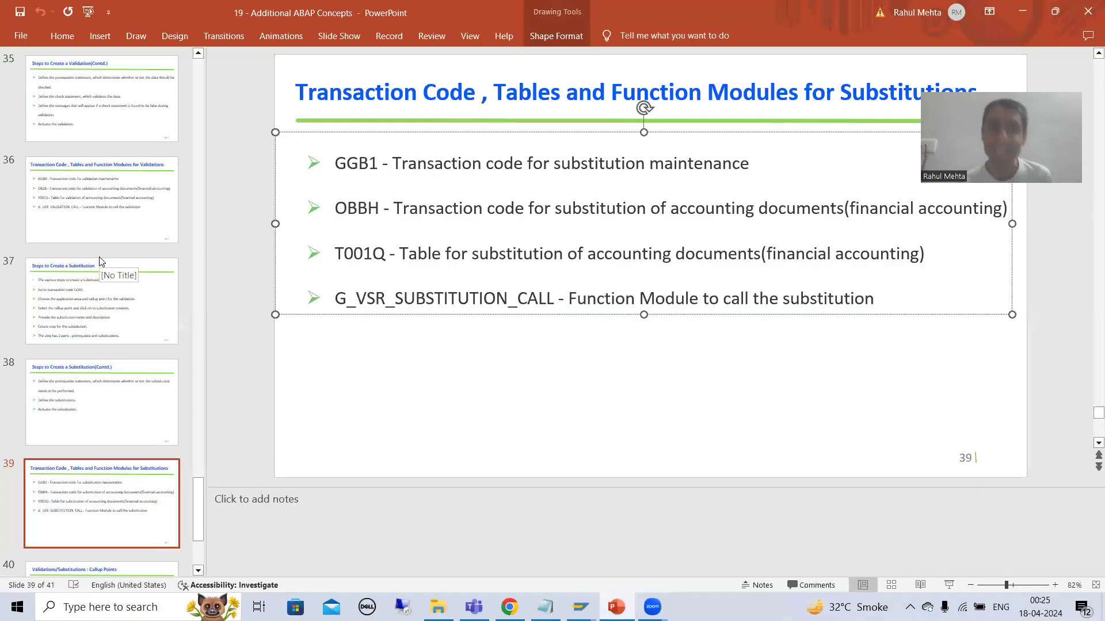
left_click(72, 212)
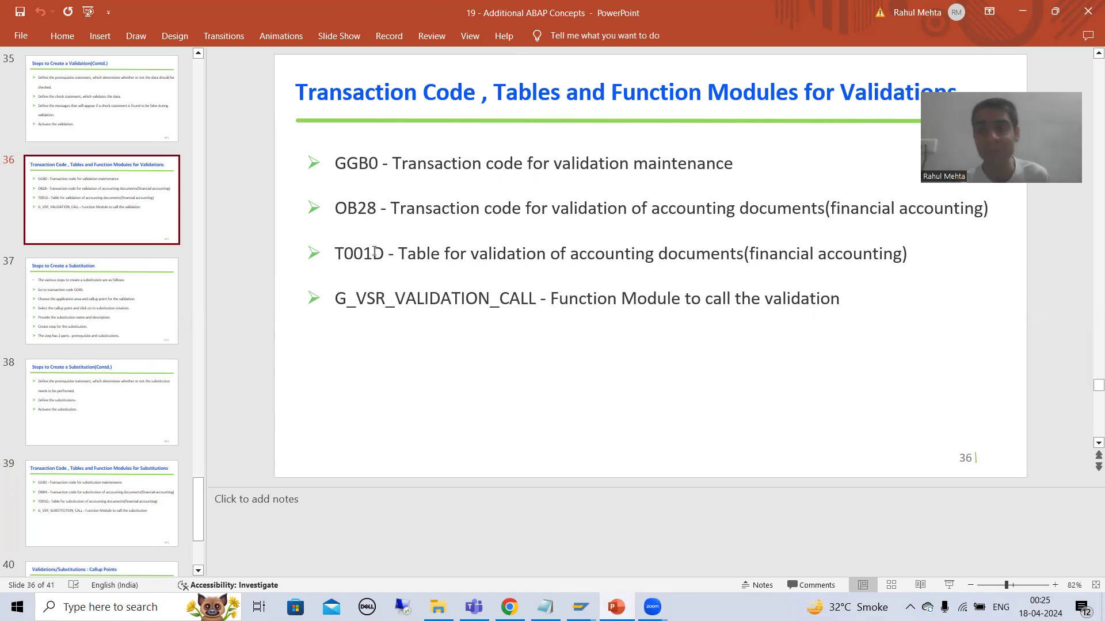
left_click(132, 494)
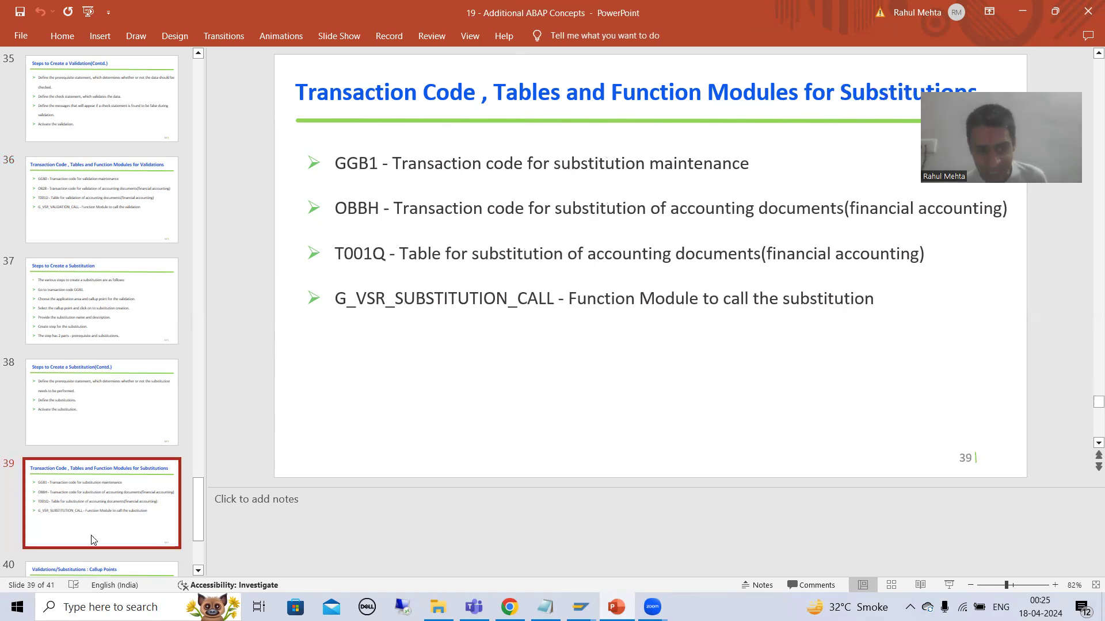
left_click(361, 254)
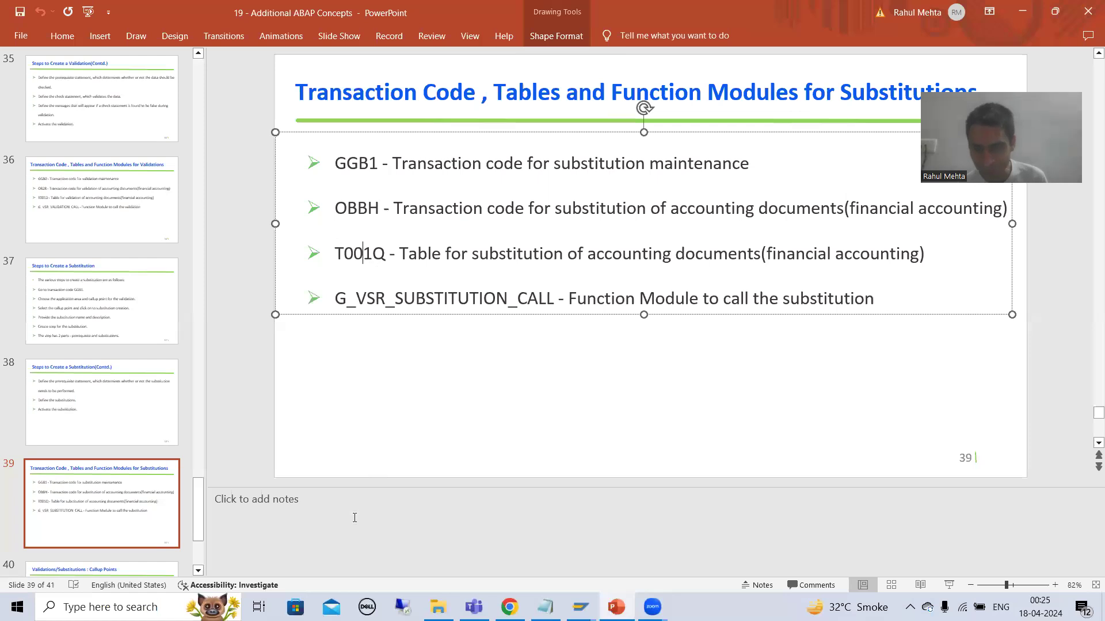
- Switch to the SAP window, open transaction SE11 in a new session and display database table T001Q
mouse_move(581, 607)
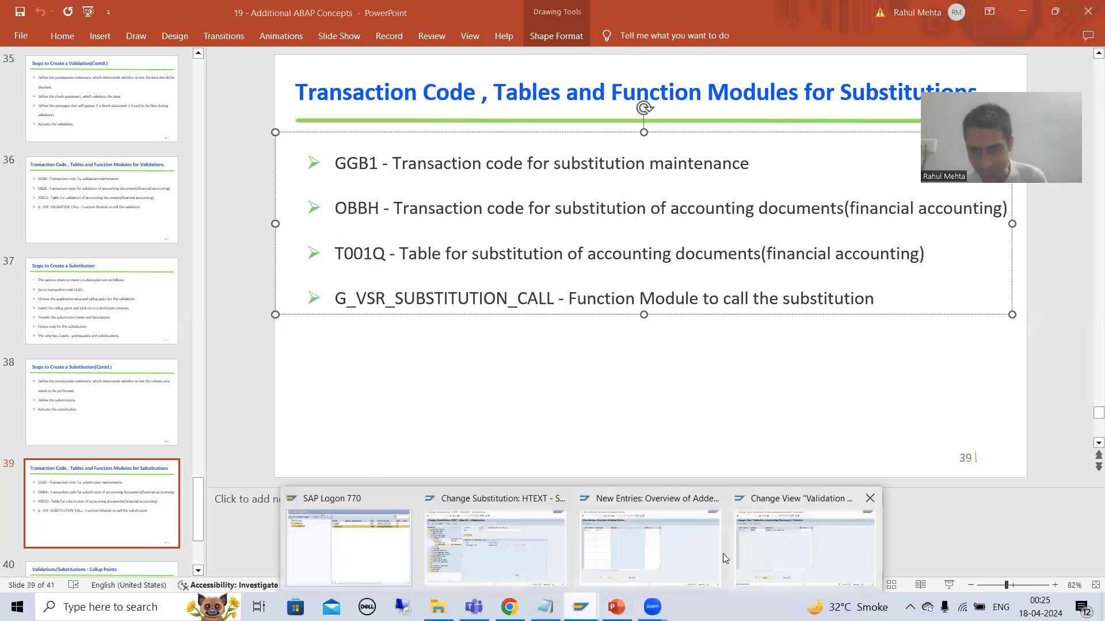
left_click(538, 541)
left_click(96, 48)
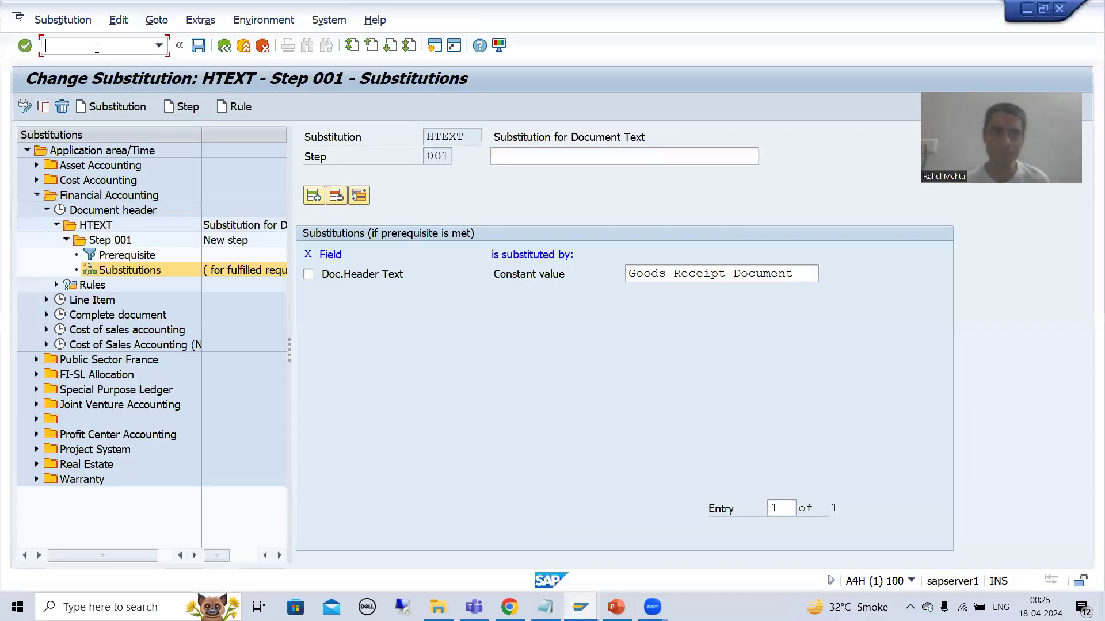
type("/nobbh")
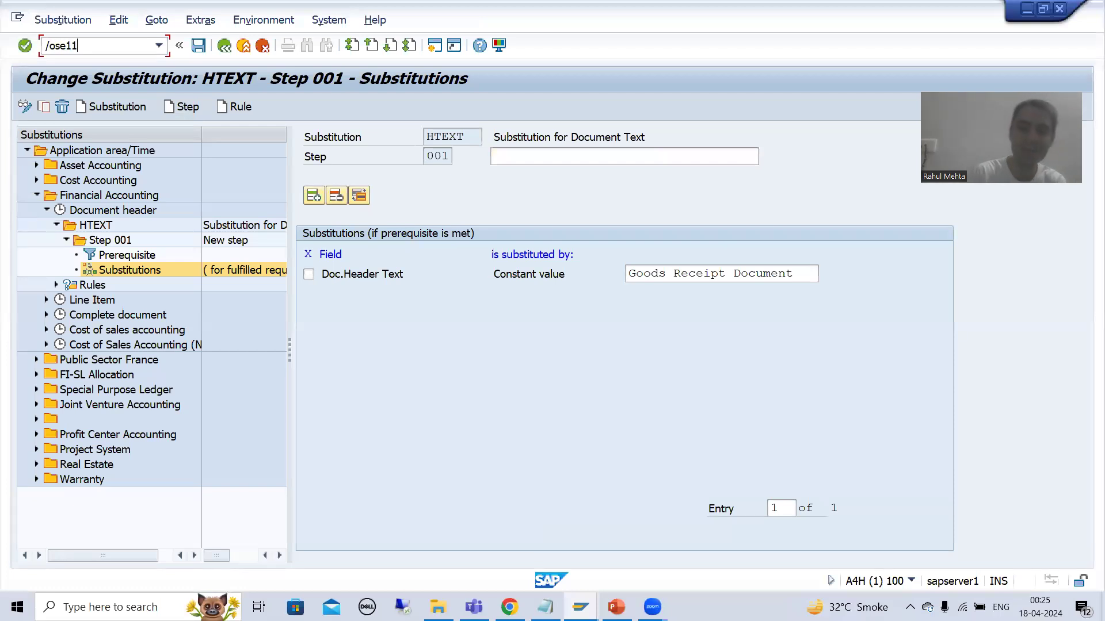
key("Return")
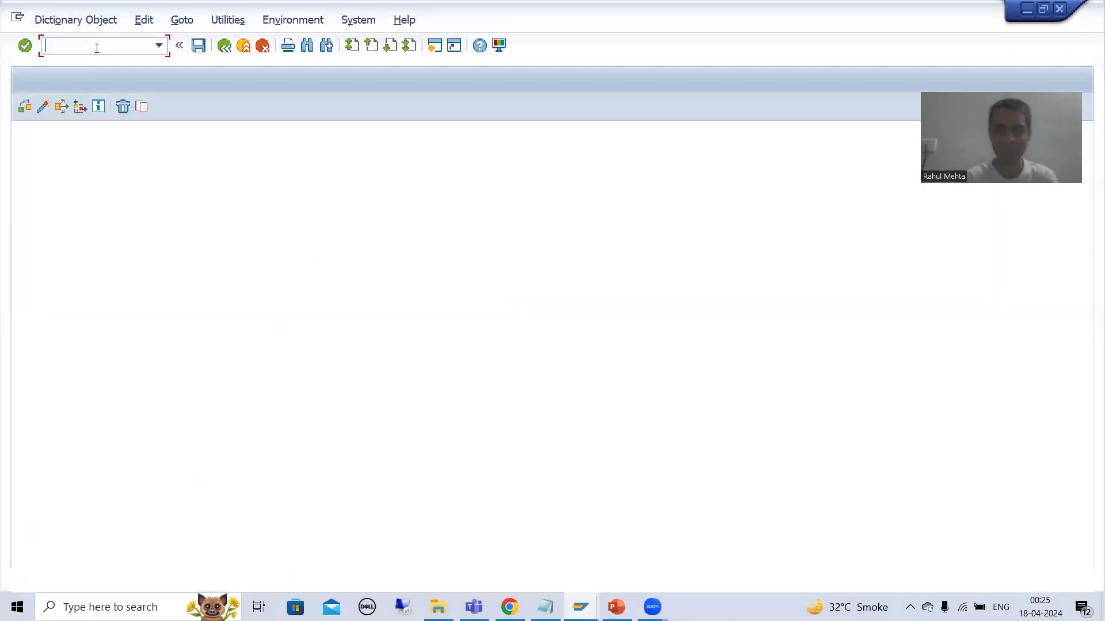
type("T001Q")
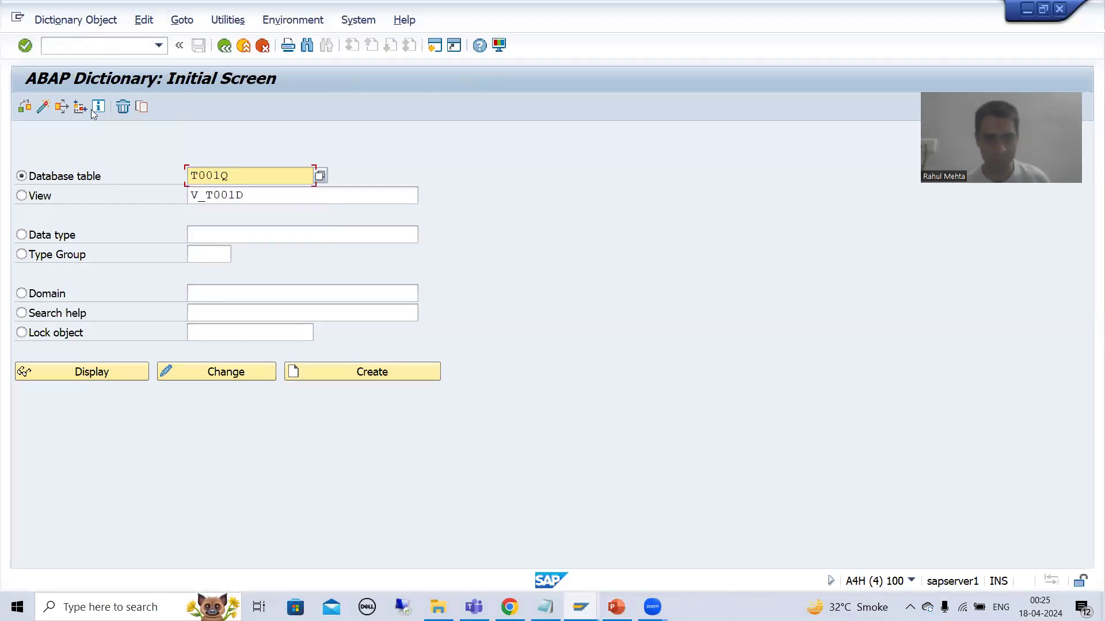
left_click(79, 374)
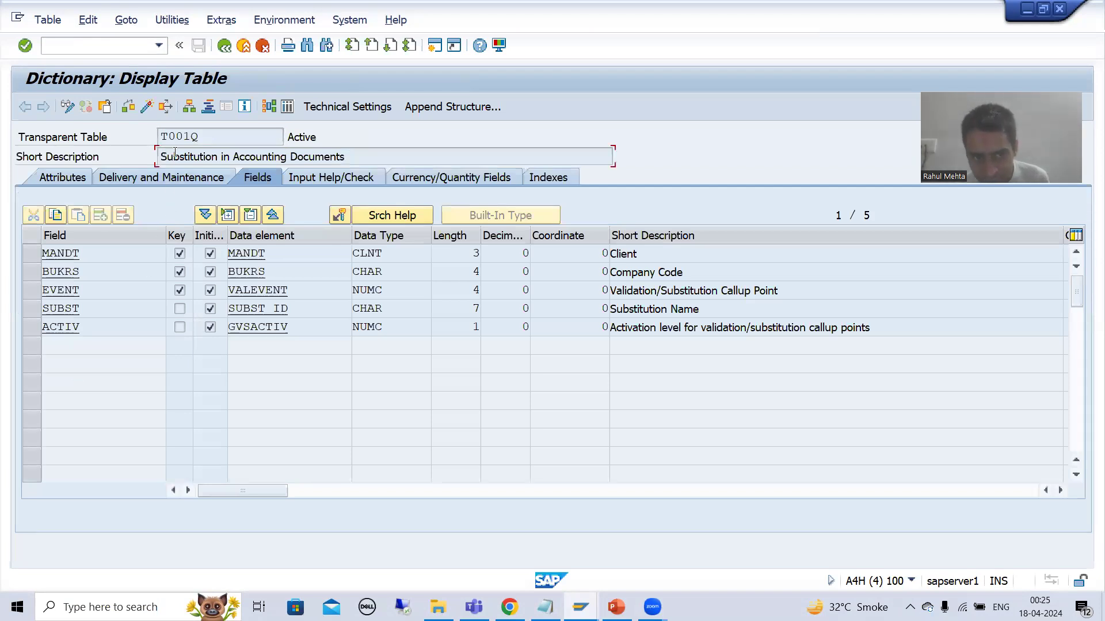
- Review table T001Q's short description and name, and open the data browser selection screen for its contents
left_click_drag(160, 155, 347, 156)
left_click(348, 157)
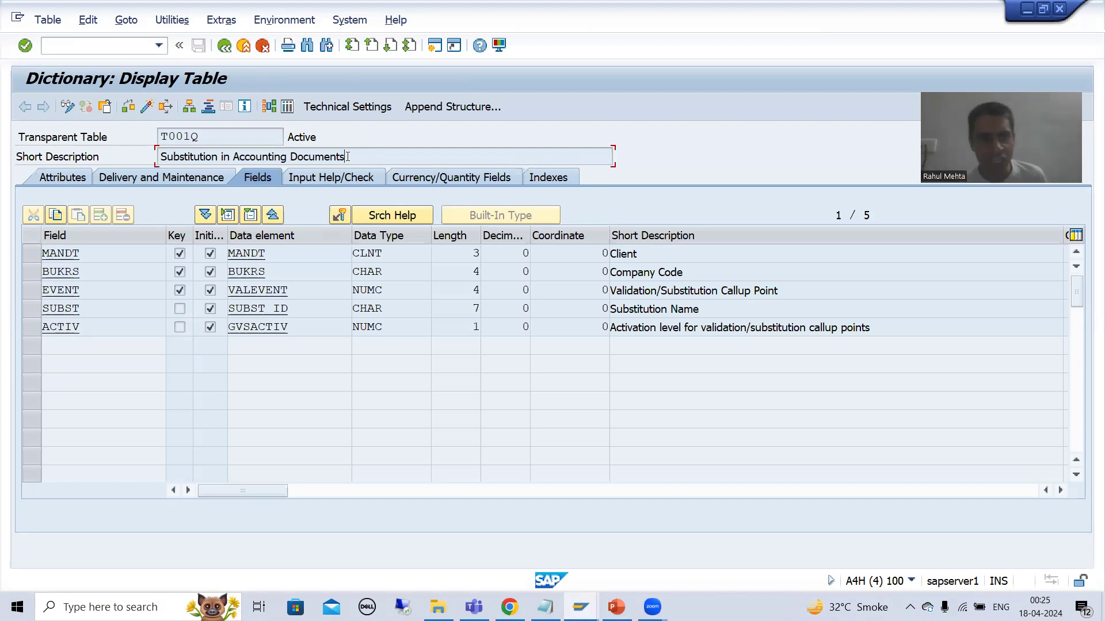
left_click(197, 136)
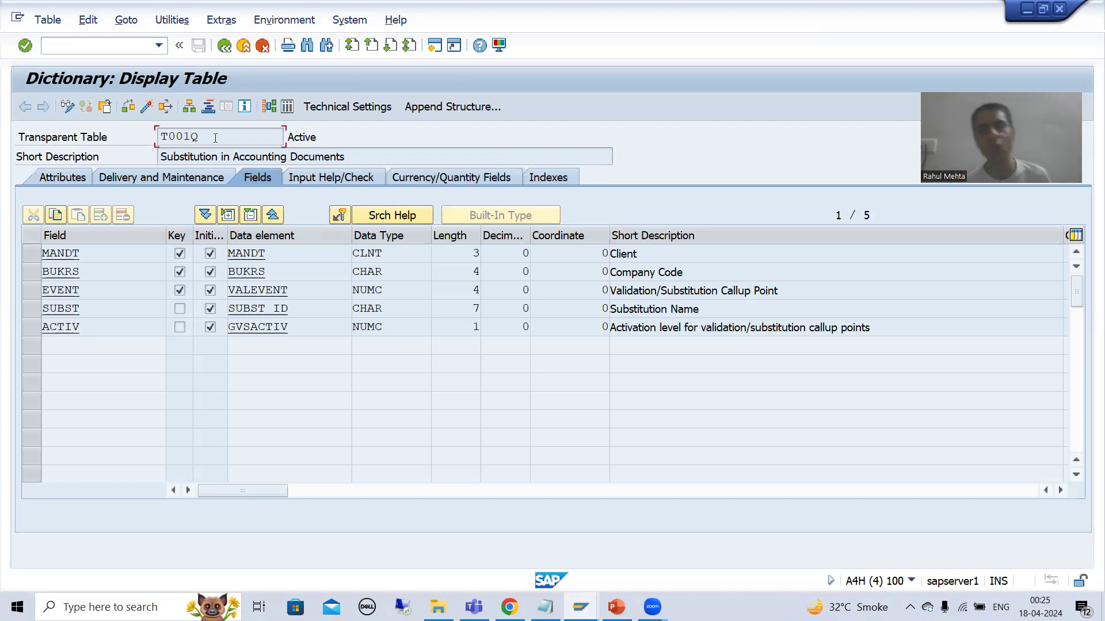
left_click(290, 108)
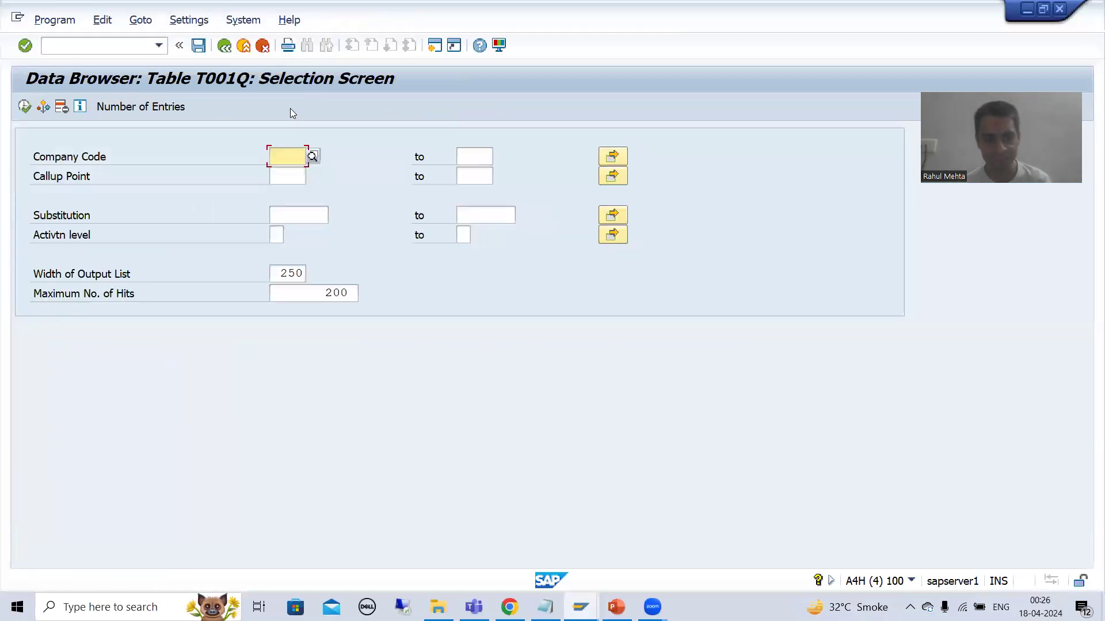
- Query table T001Q's contents for company code DE11
type("0011")
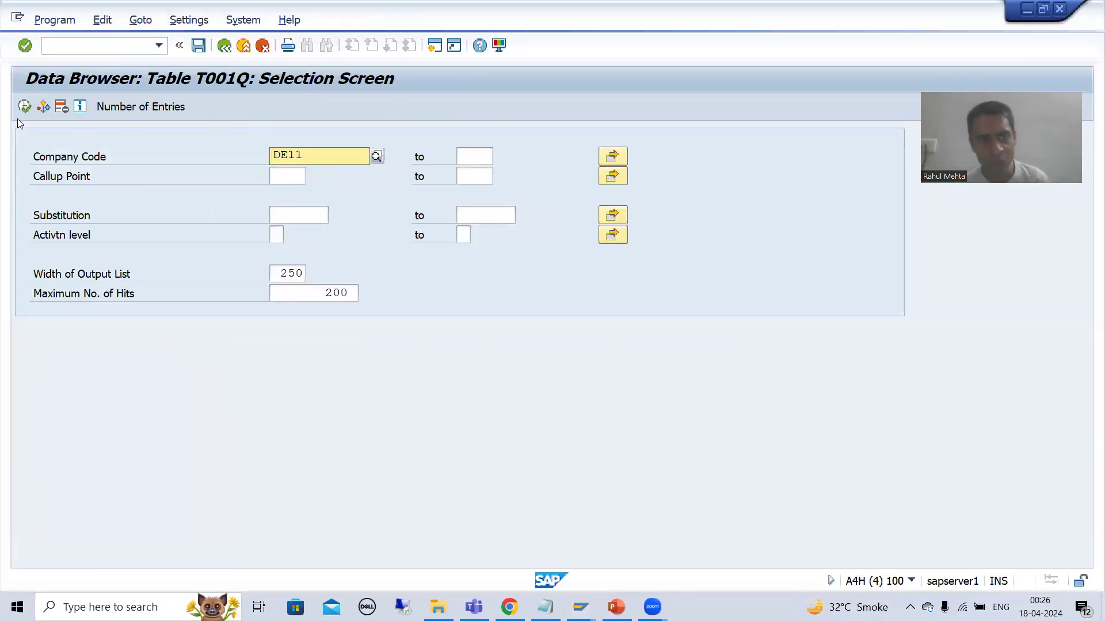
left_click(24, 107)
type("DE11")
key("Return")
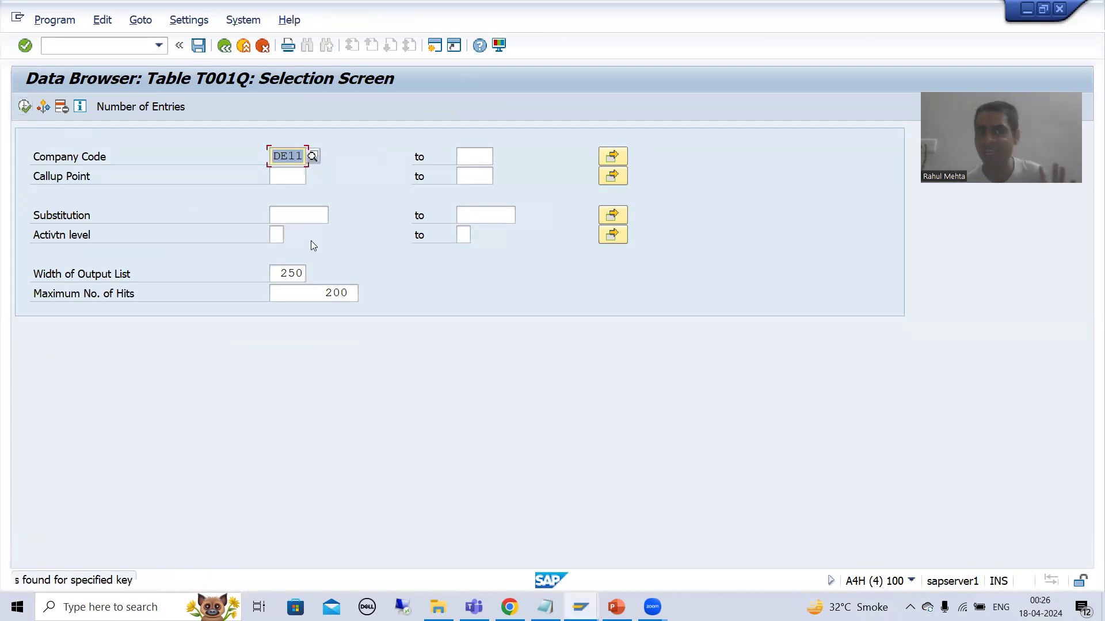
- Return to the session with the new substitution entries and save the DE11 HTEXT entry under the proposed Validations Pratical customizing request
left_click(580, 607)
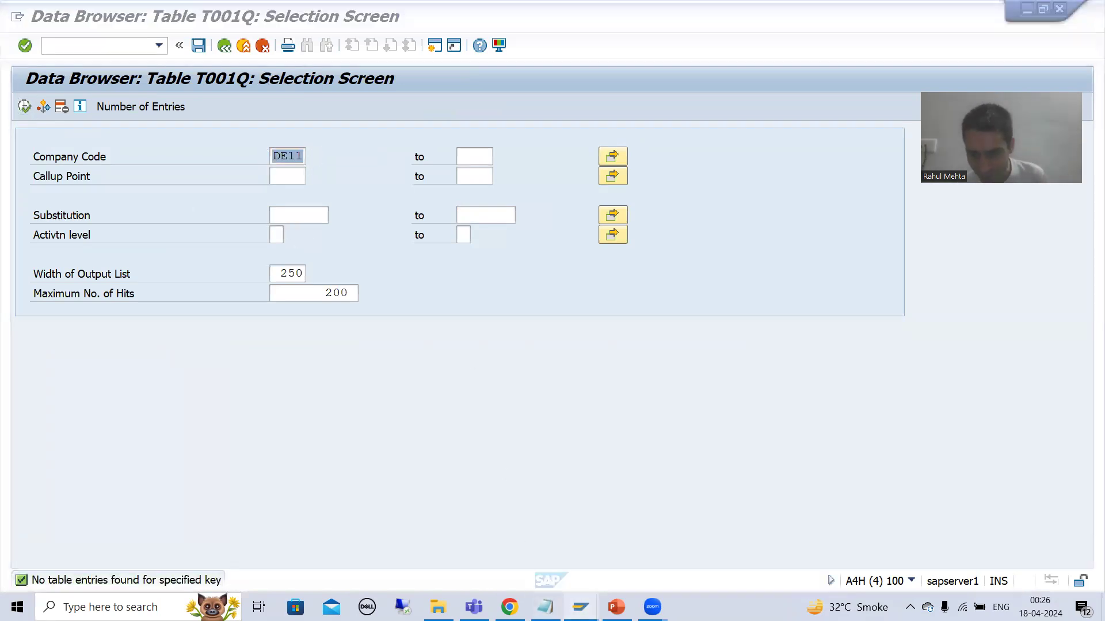
left_click(721, 546)
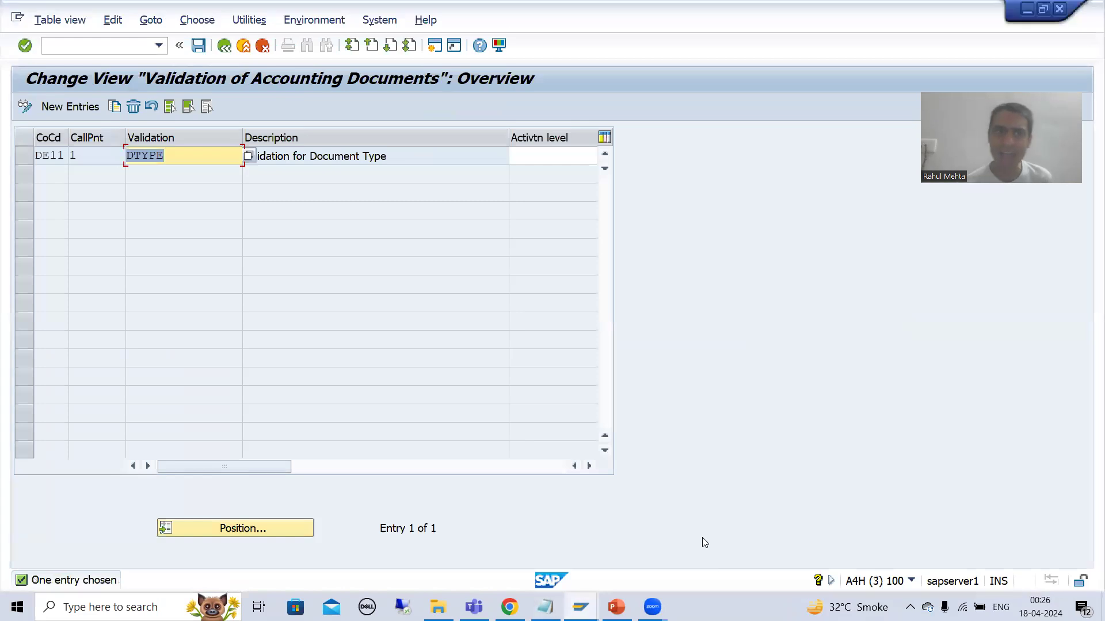
left_click(580, 607)
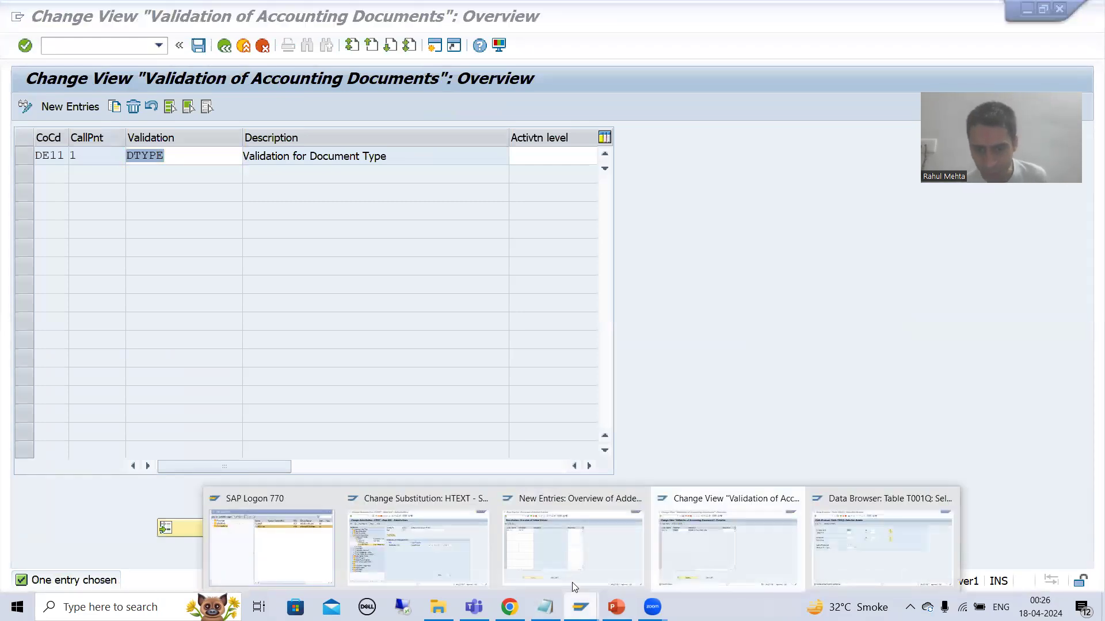
left_click(573, 557)
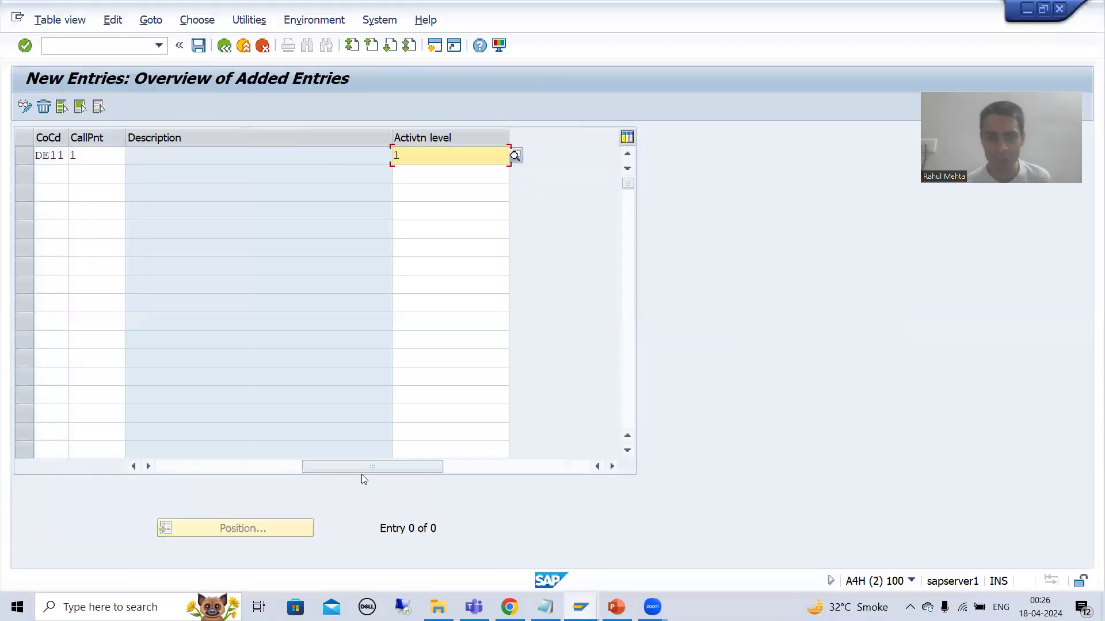
left_click_drag(361, 474, 199, 460)
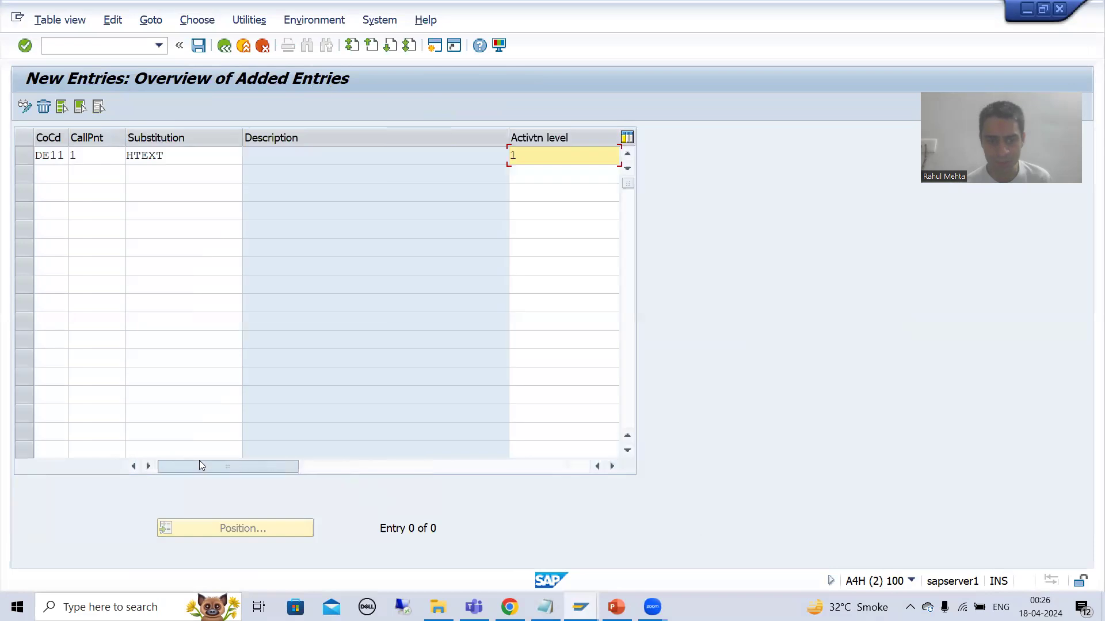
left_click(198, 46)
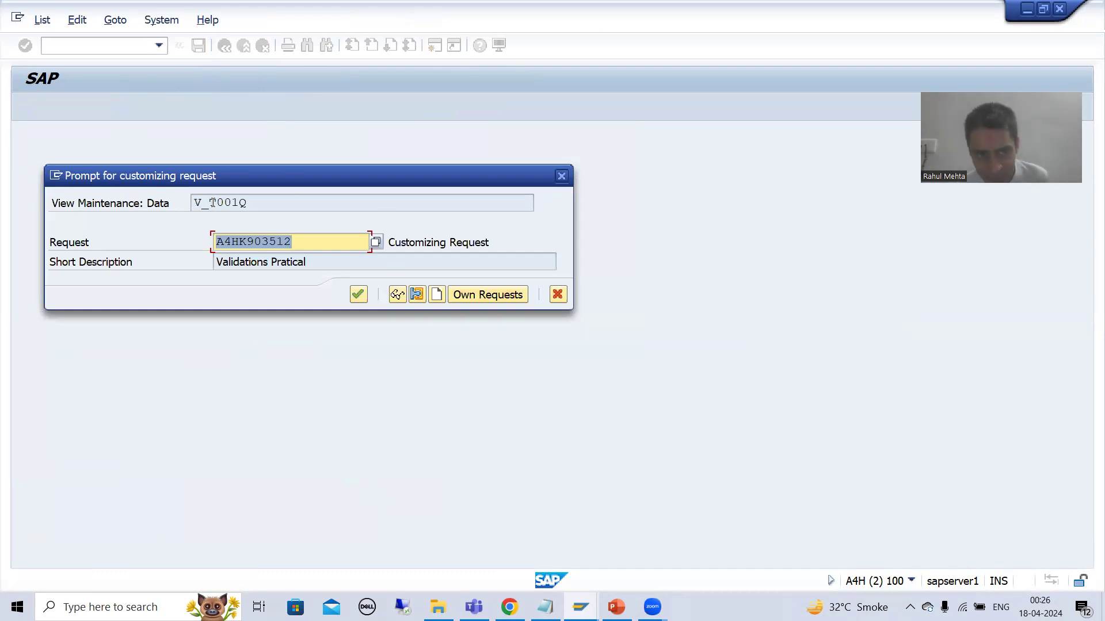
left_click_drag(212, 203, 254, 203)
left_click(253, 203)
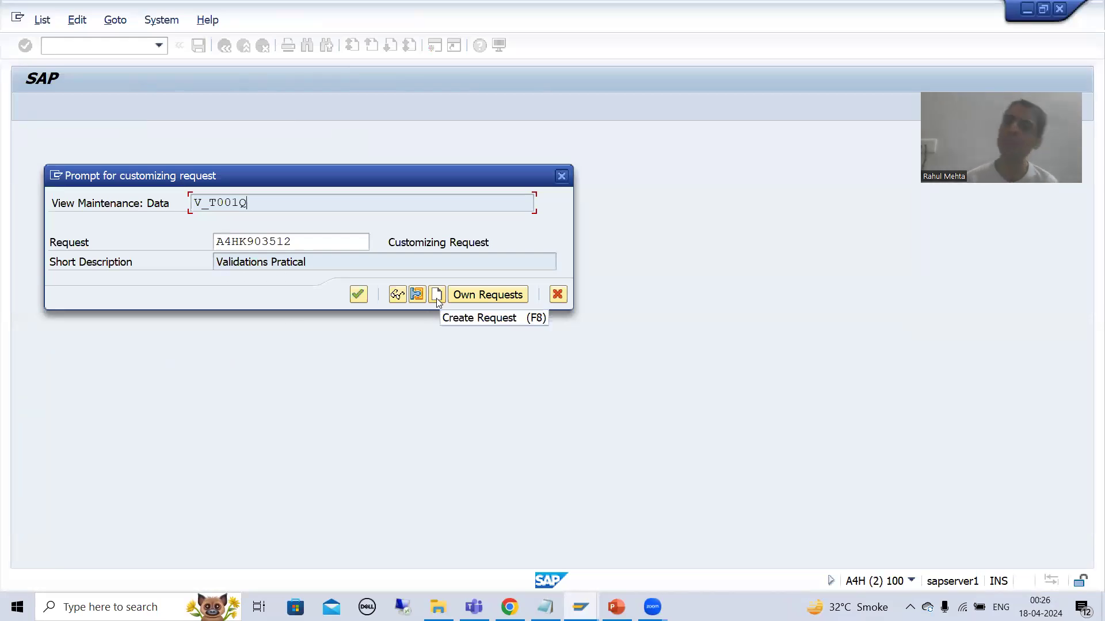
left_click(316, 257)
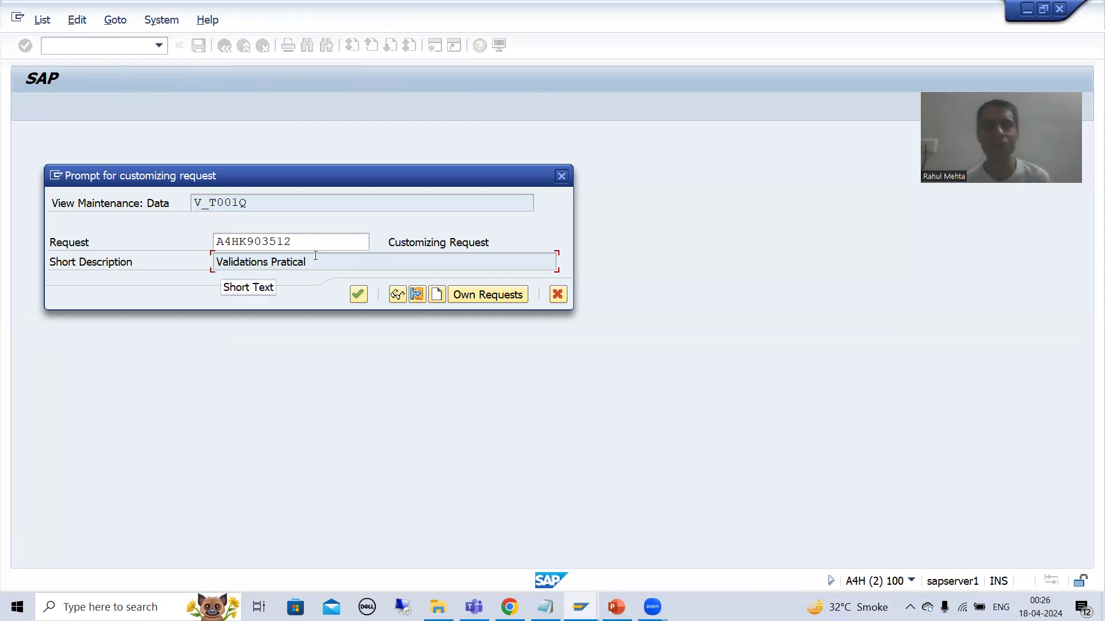
left_click(358, 295)
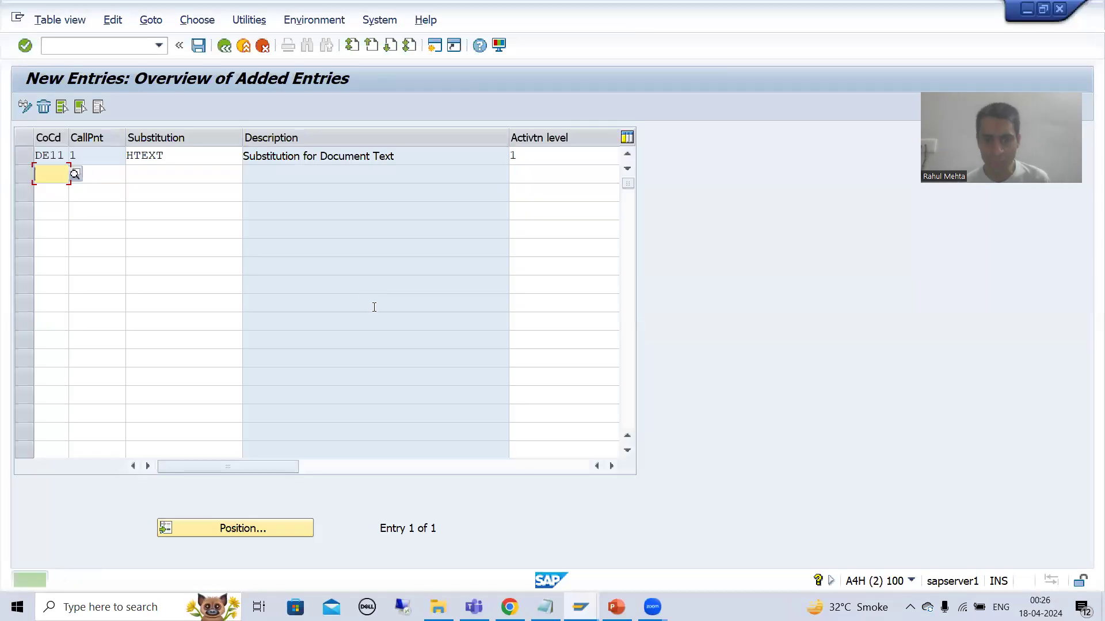
- Switch to the T001Q data browser session and rerun the selection for company code DE11
left_click(580, 607)
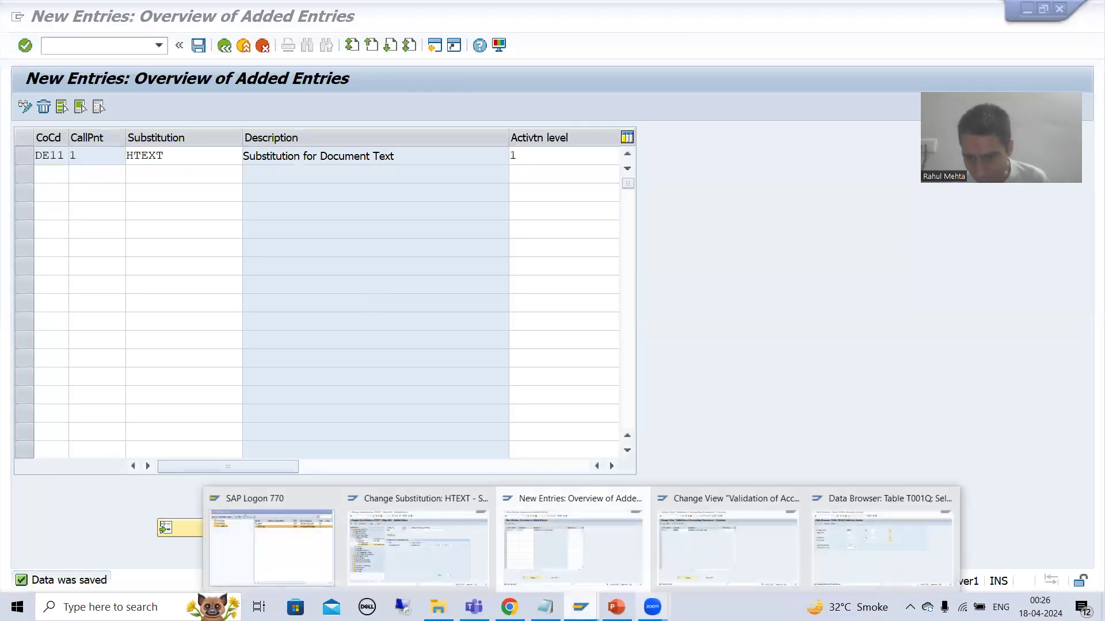
left_click(830, 545)
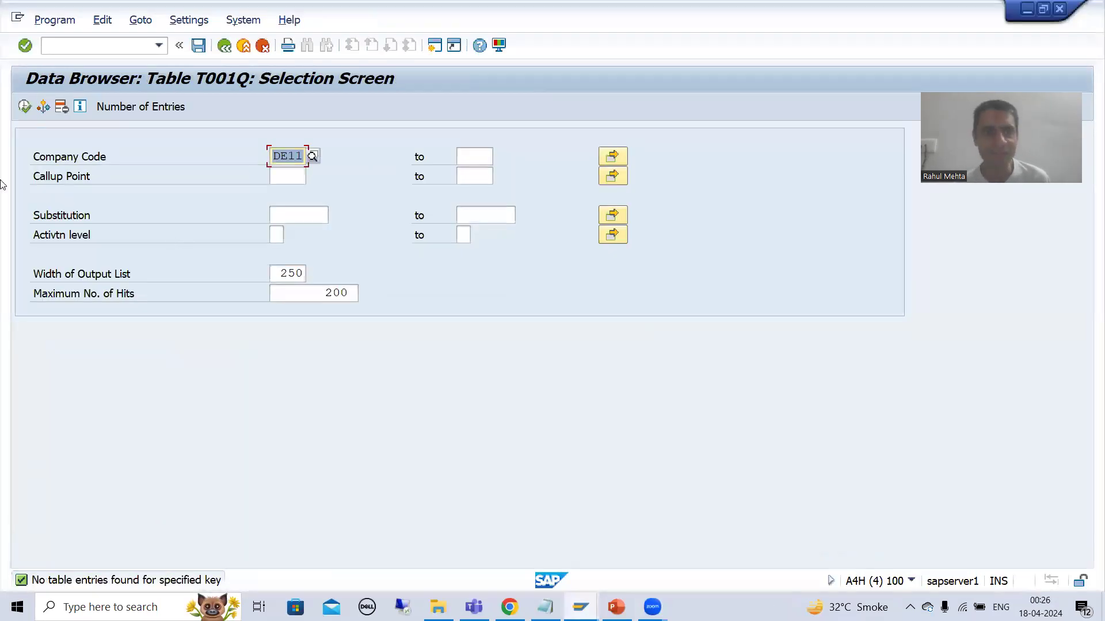
left_click(24, 107)
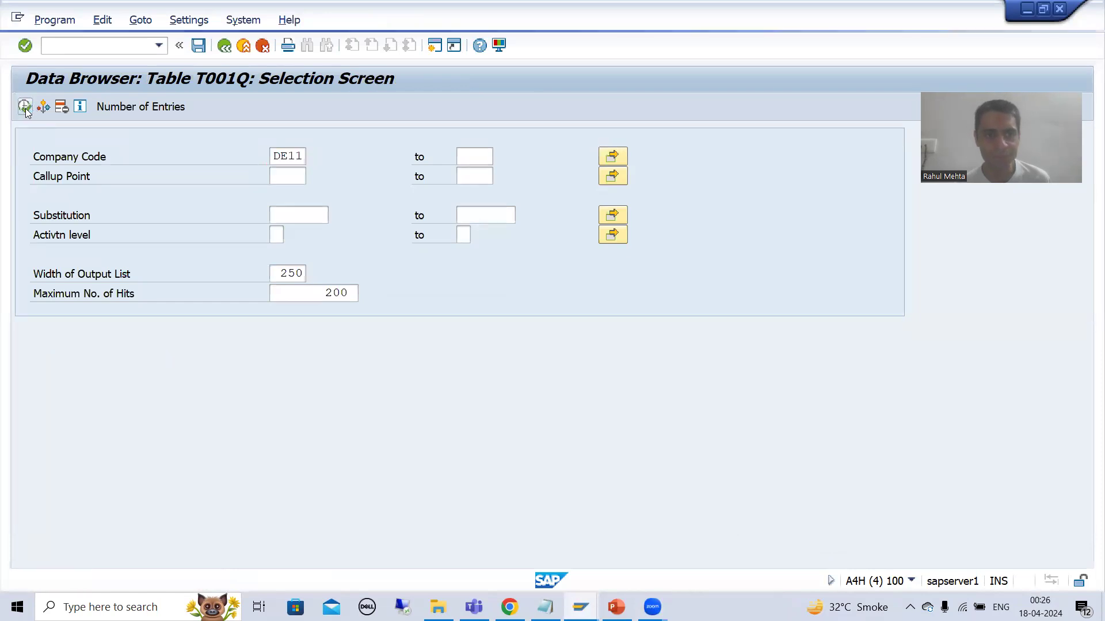
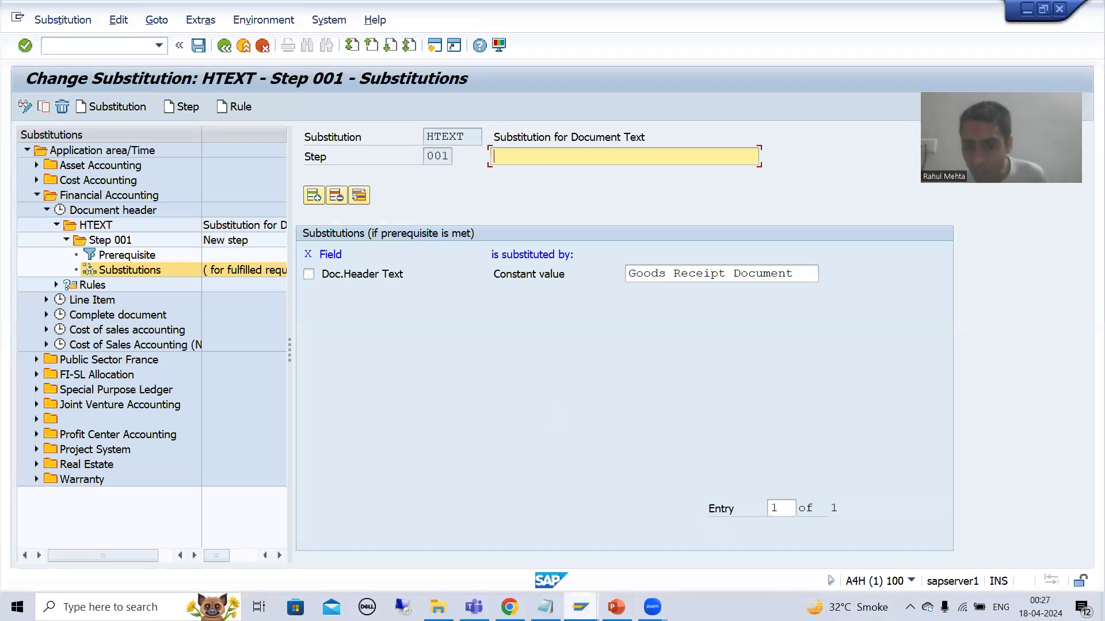
- Return to the session with the saved HTEXT entry and go back to the substitution in accounting documents overview
mouse_move(581, 607)
left_click(596, 555)
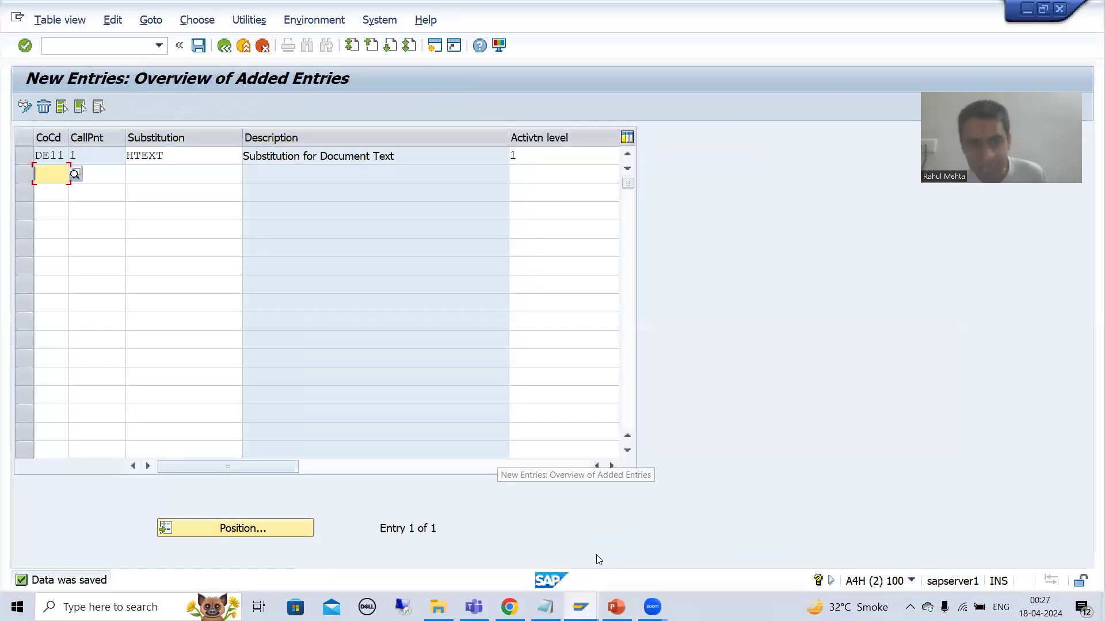
left_click(220, 48)
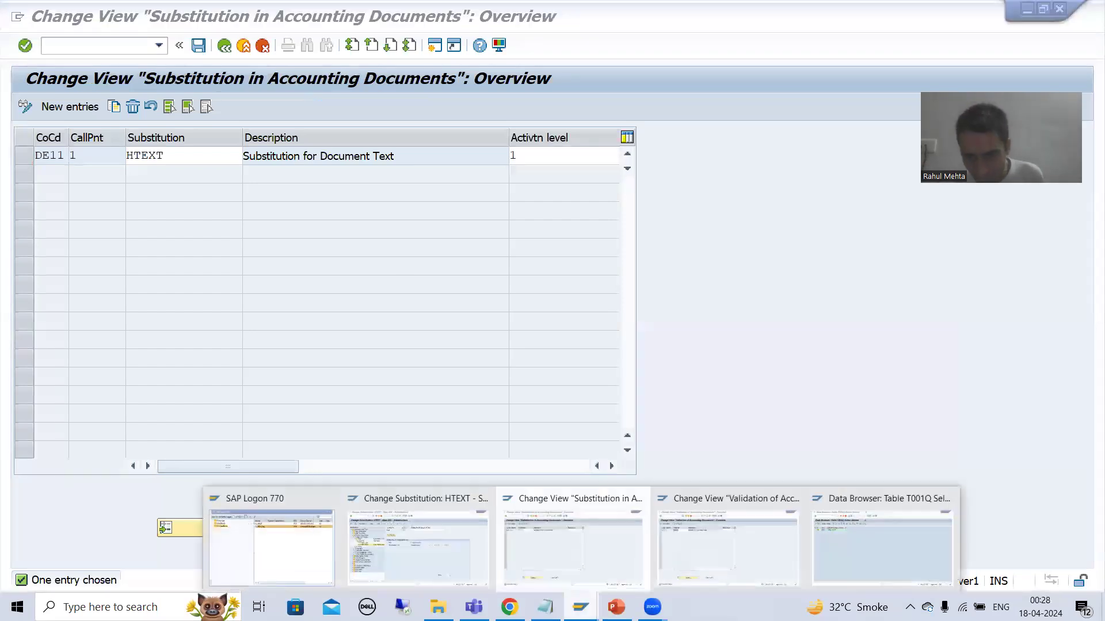
- Review the substitutions slide in PowerPoint, and return to SAP's substitution in accounting documents overview
left_click(617, 606)
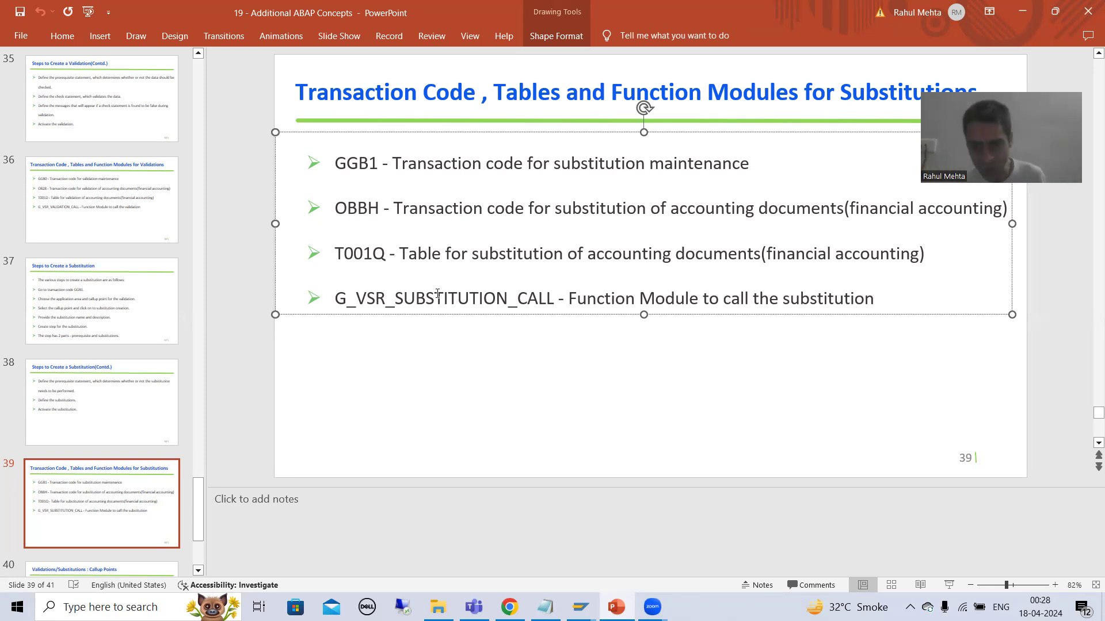
mouse_move(580, 607)
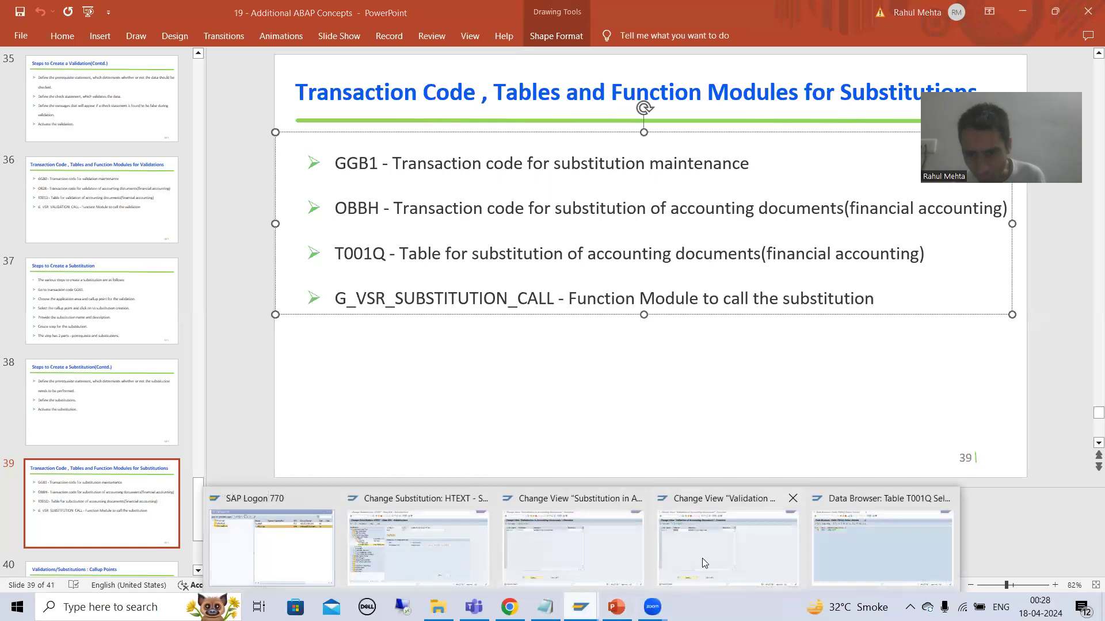
left_click(793, 520)
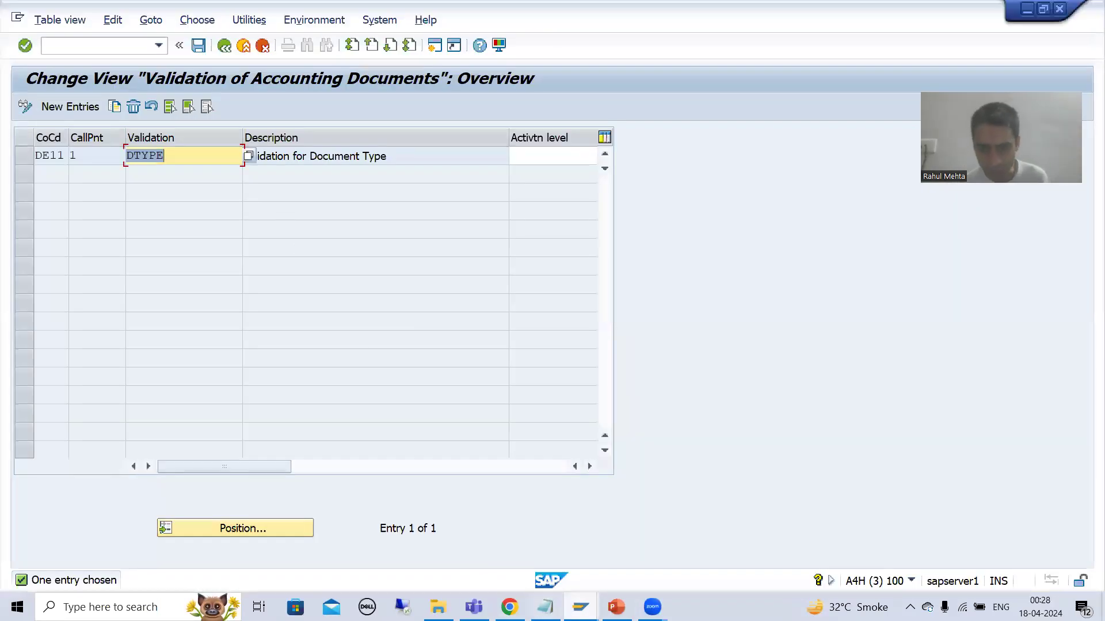
mouse_move(580, 607)
left_click(554, 552)
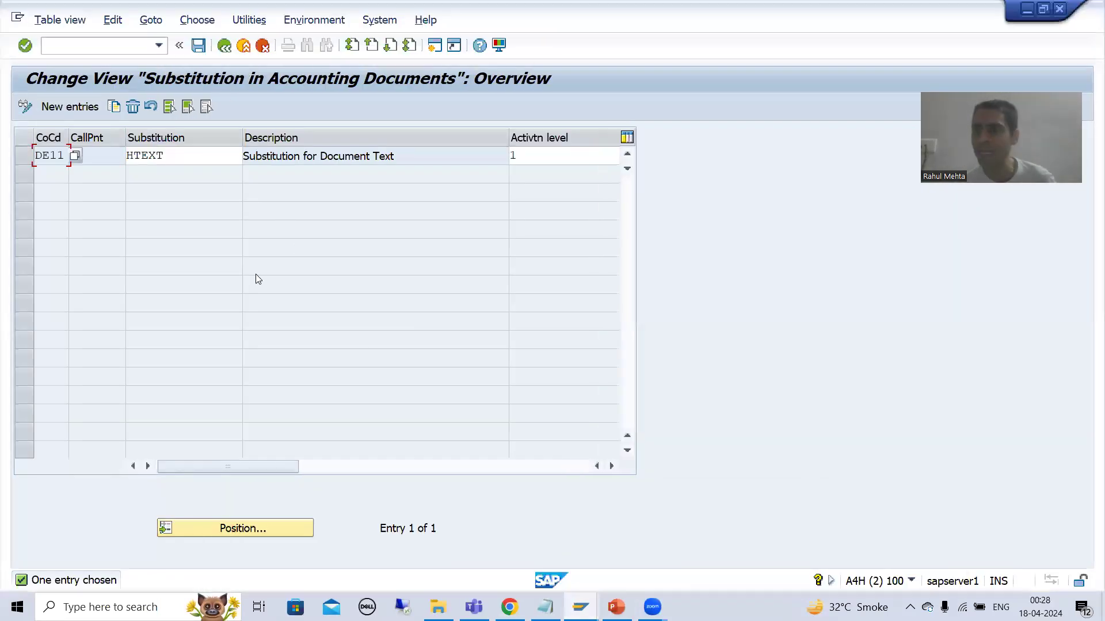
- Start a new substitution entry for company code DE11 with callup point 1 and substitution TEST
left_click(79, 109)
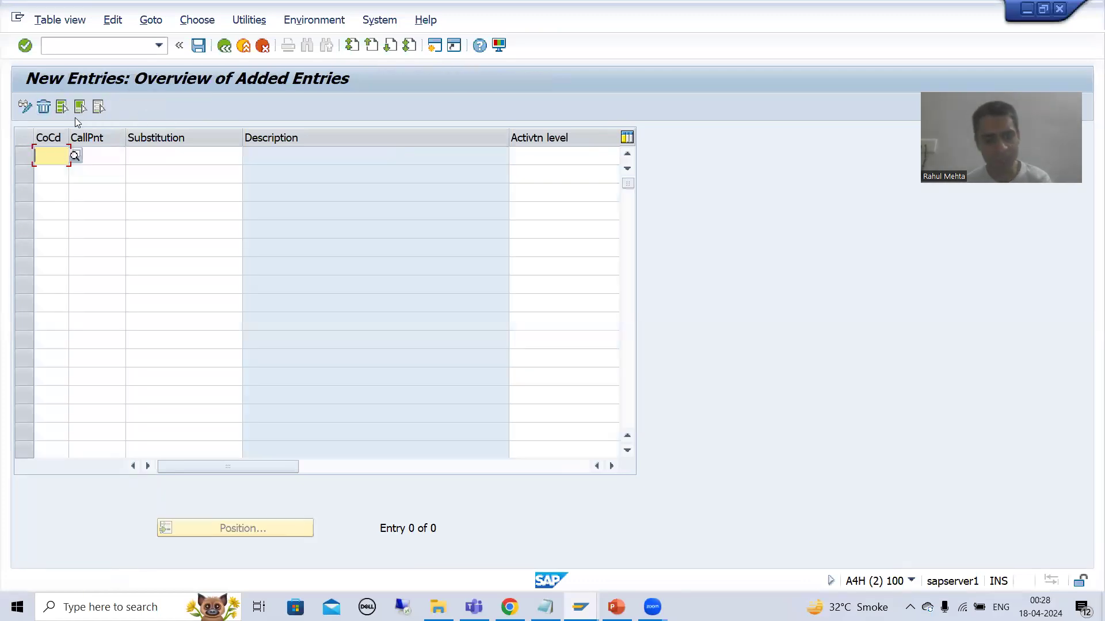
left_click(60, 170)
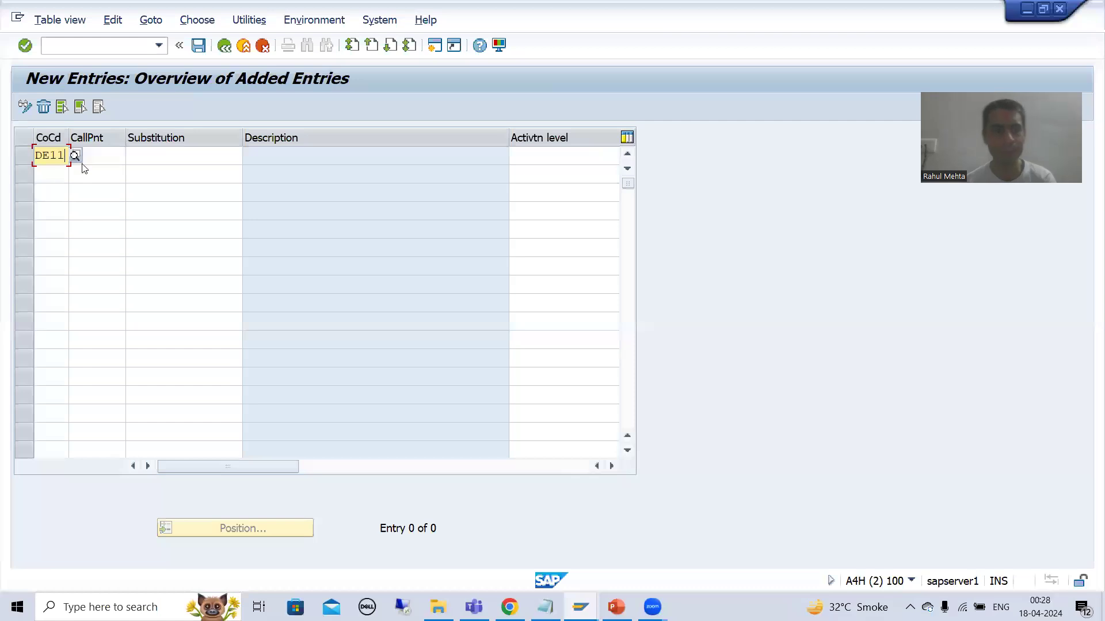
left_click(113, 152)
type("1")
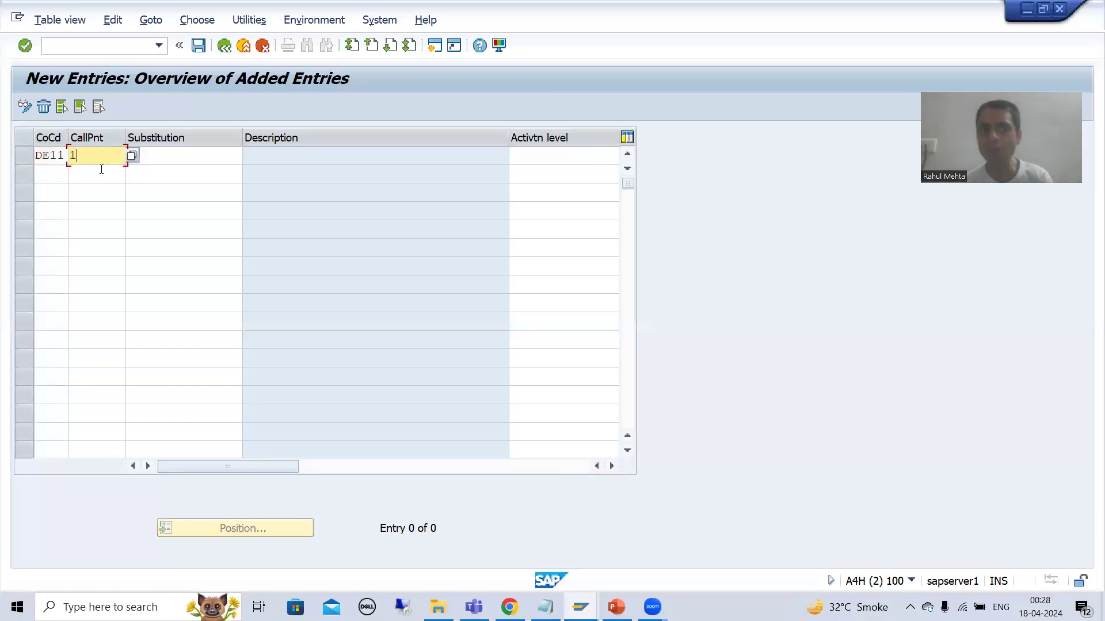
left_click(166, 157)
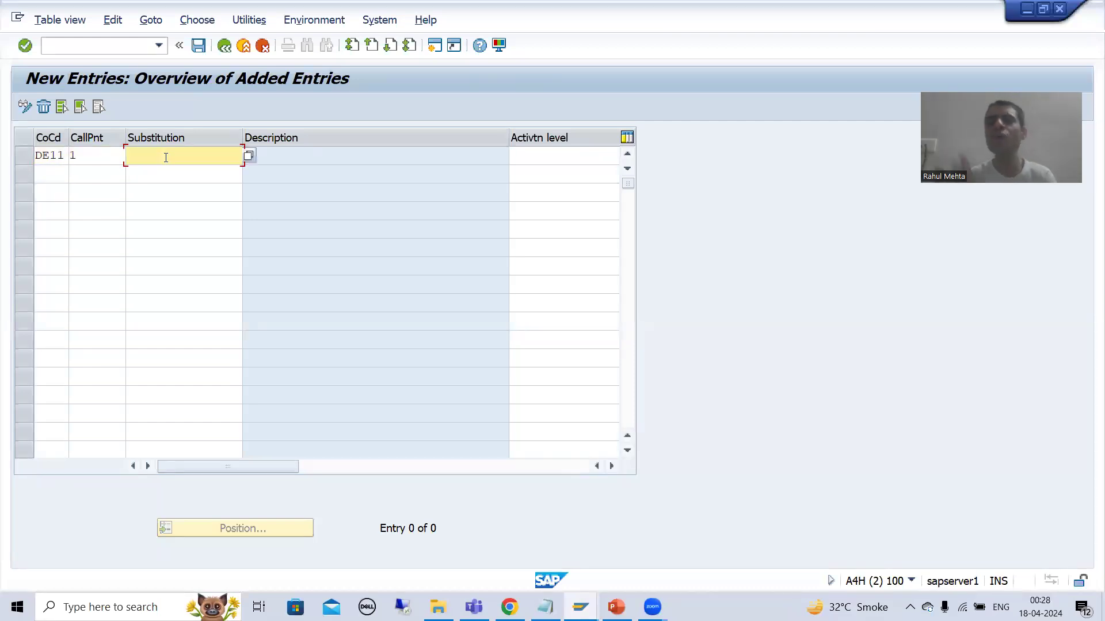
type("TEST")
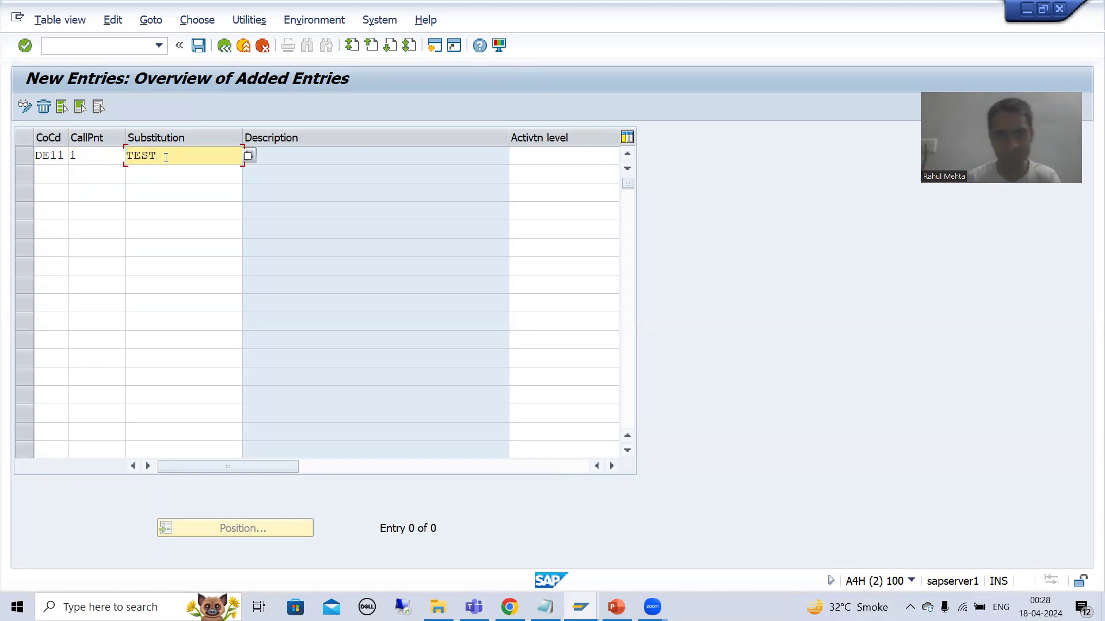
- Set the TEST entry's activation level to 1
key("Tab")
key("Tab")
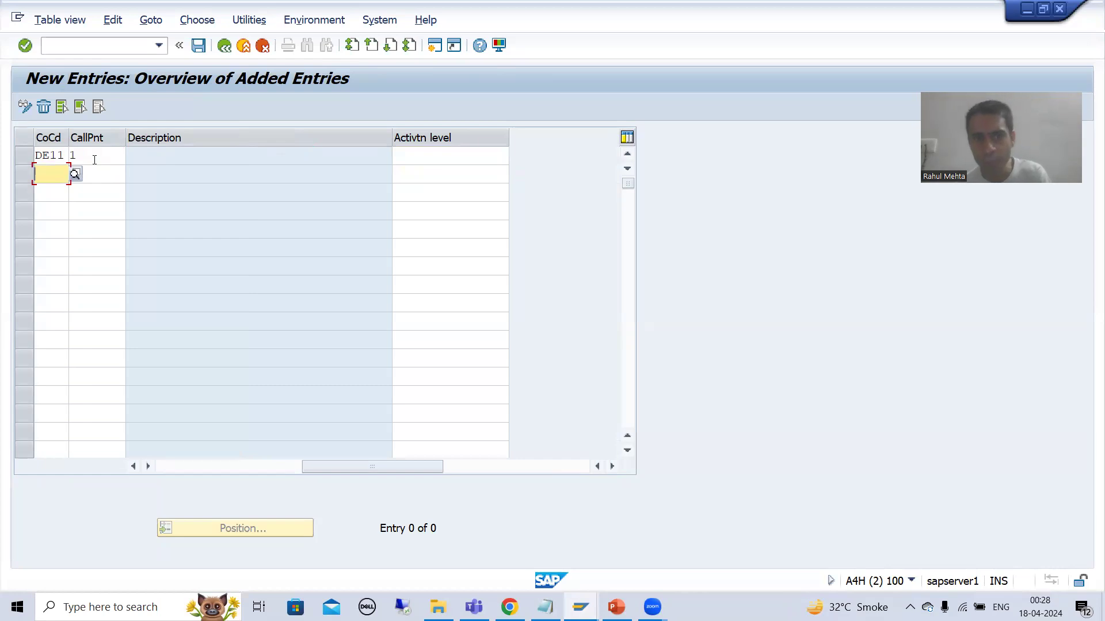
left_click(408, 159)
type("1")
key("Return")
left_click_drag(346, 470, 188, 466)
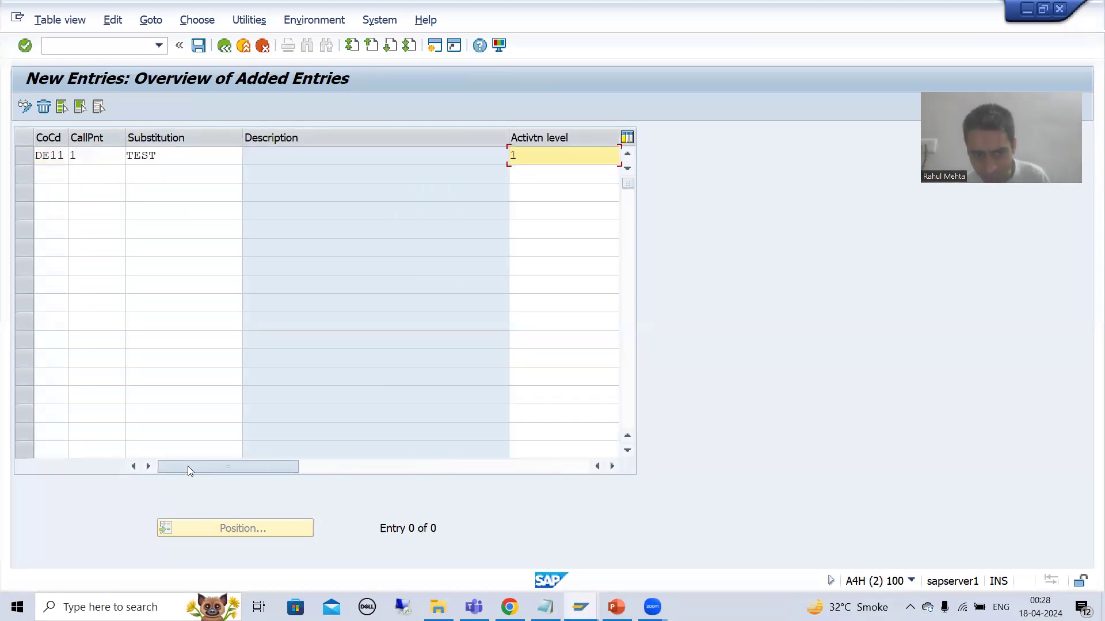
- Open substitution TEST from its entry and agree to create it
double_click(140, 160)
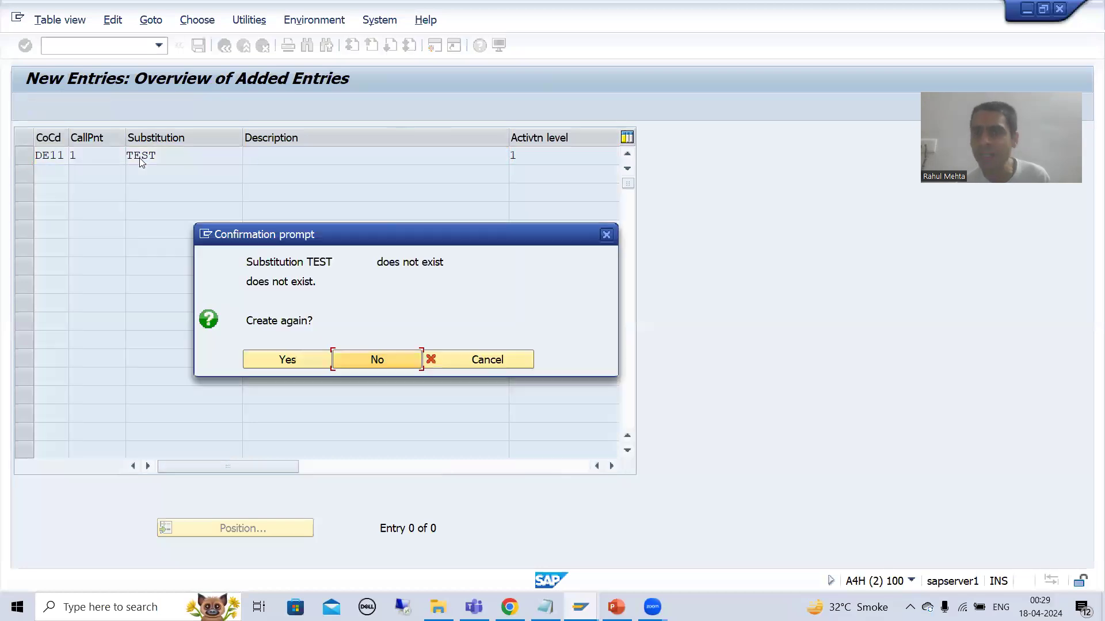
left_click(263, 360)
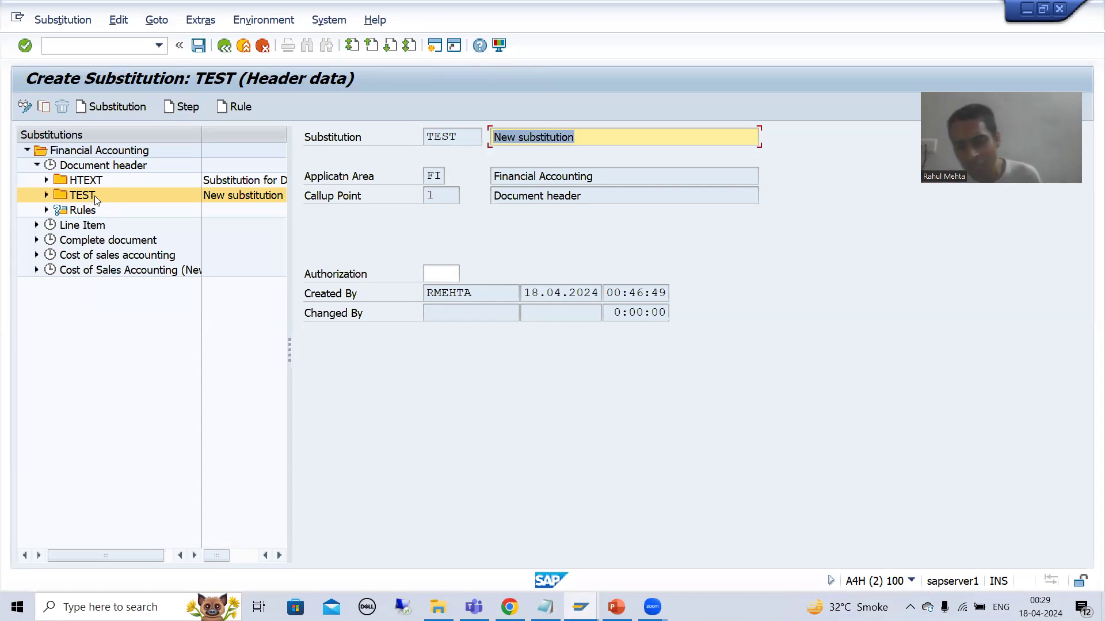
- Switch to PowerPoint and compare the roles of transactions OBBH and GGB1 on the substitutions slide
left_click(616, 607)
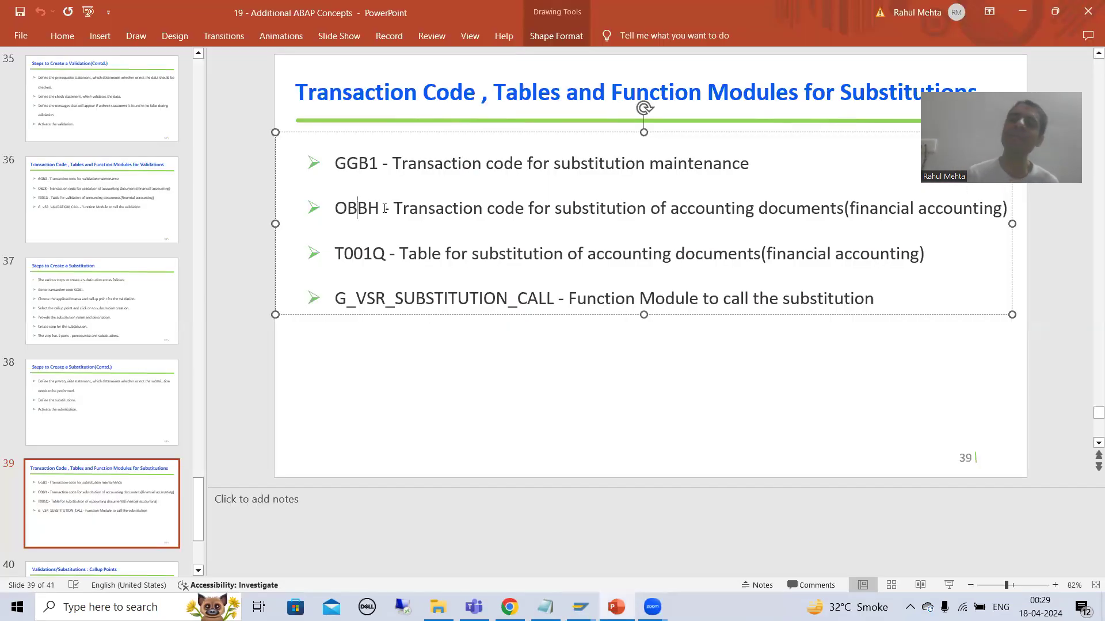
left_click(362, 159)
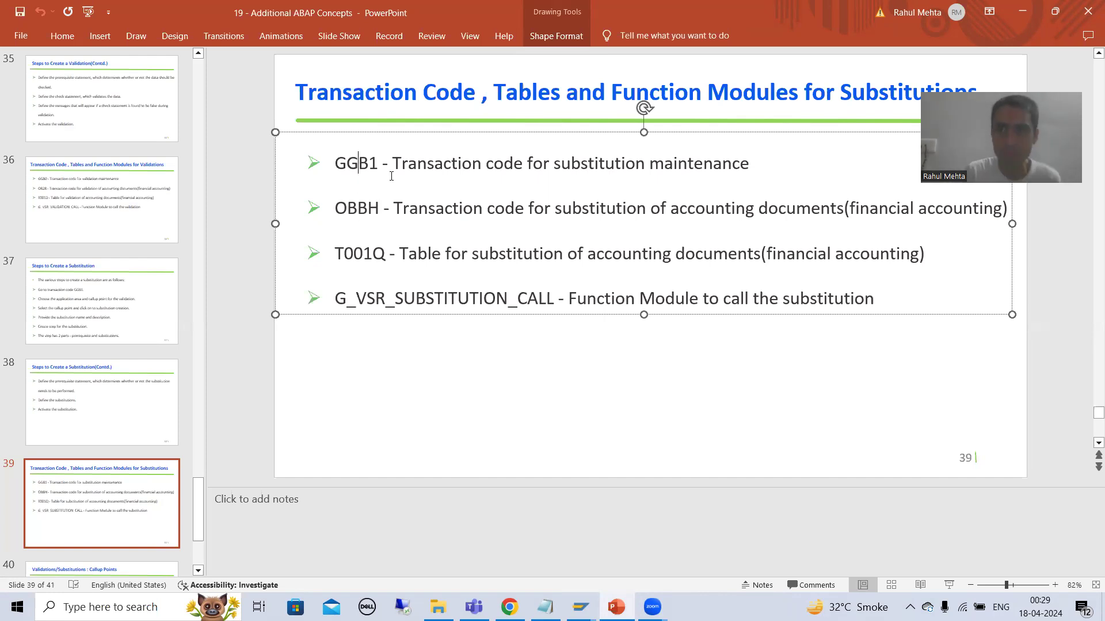